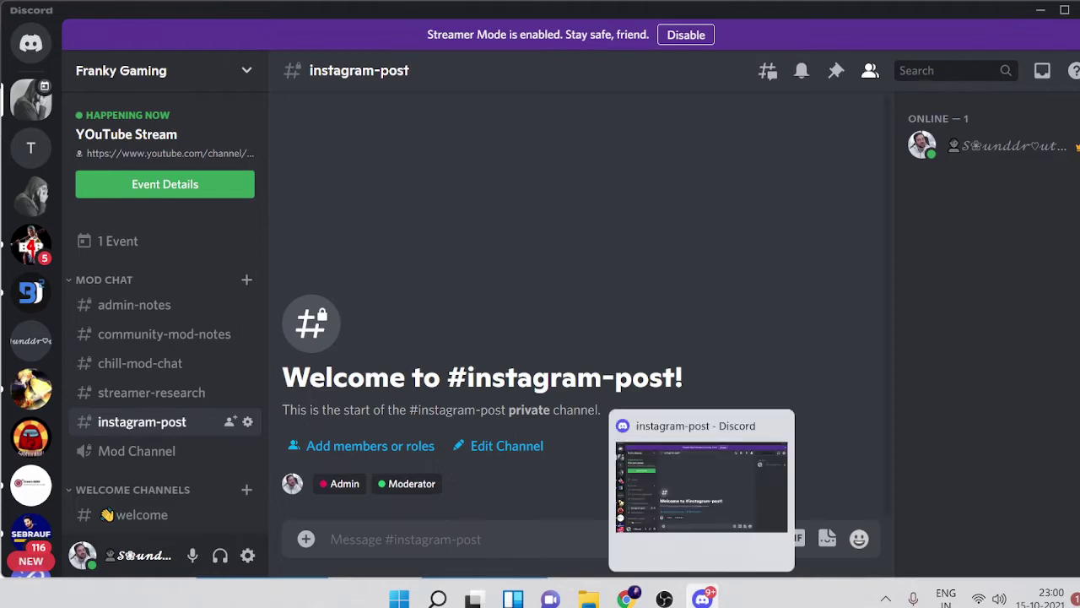
# Bring the Chrome window with the Instagram profile to the front over Discord
pyautogui.moveTo(626, 598)
pyautogui.click(674, 491)
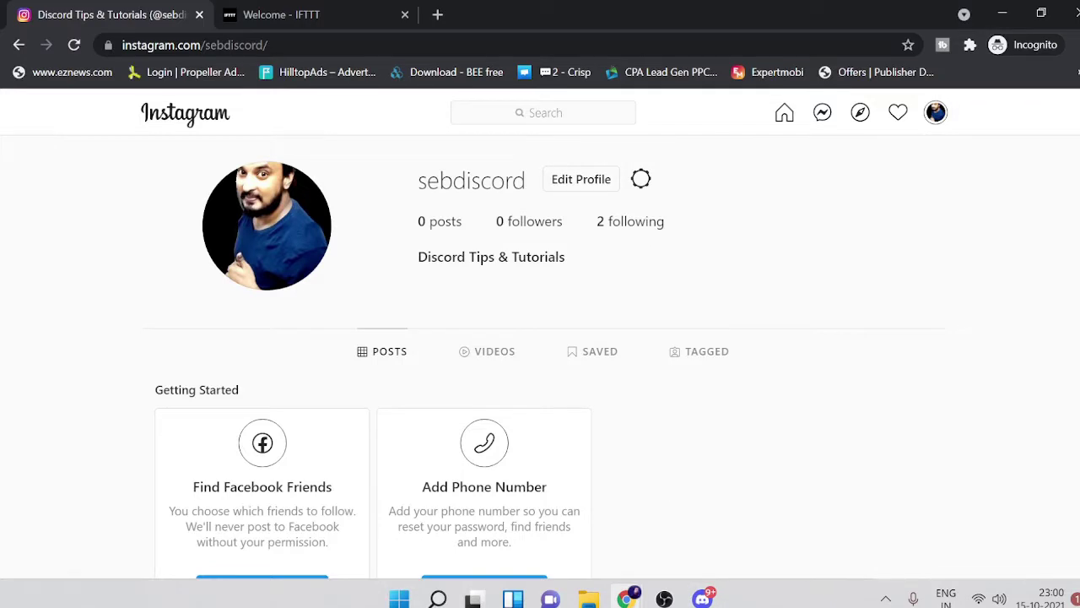
# Switch to the 'Welcome - IFTTT' tab and go back to the IFTTT home page
pyautogui.click(287, 14)
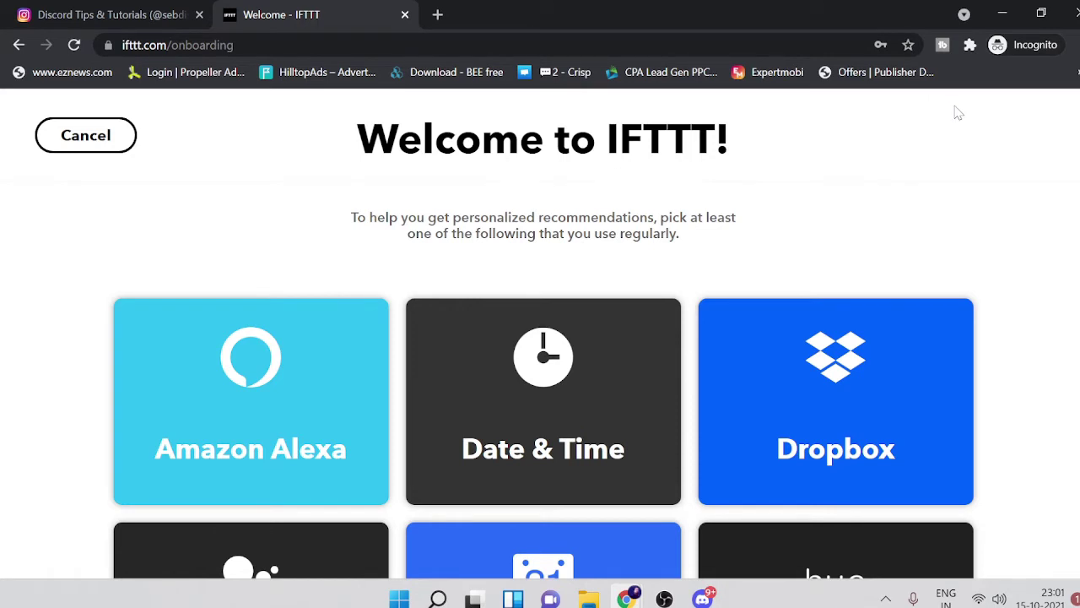
pyautogui.click(19, 47)
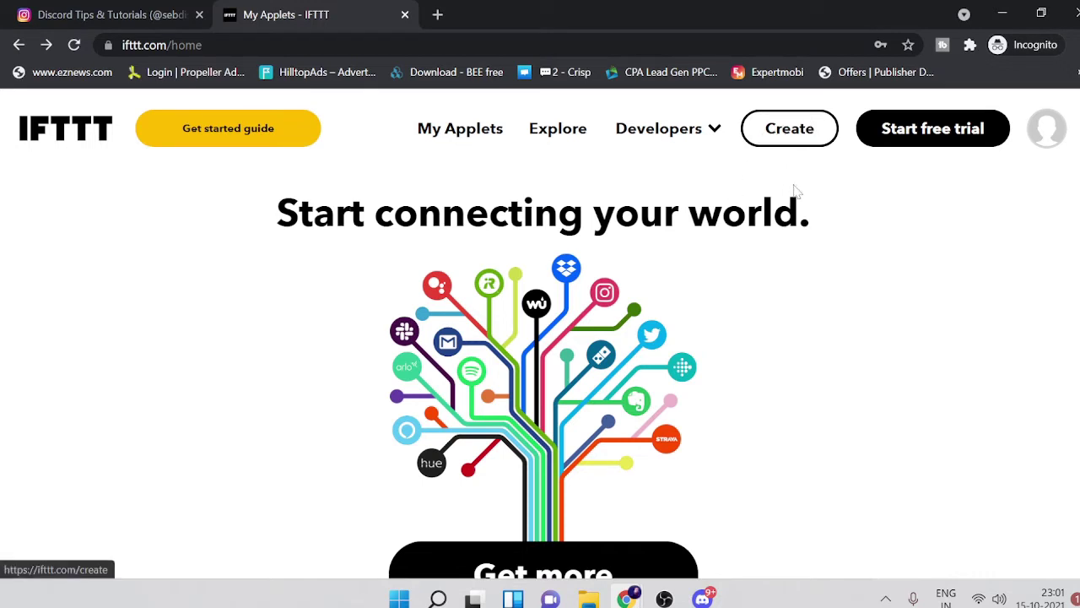
# Create a new applet with Instagram (searched 'insta') as the If This service, picking 'Any new photo by you'
pyautogui.click(790, 137)
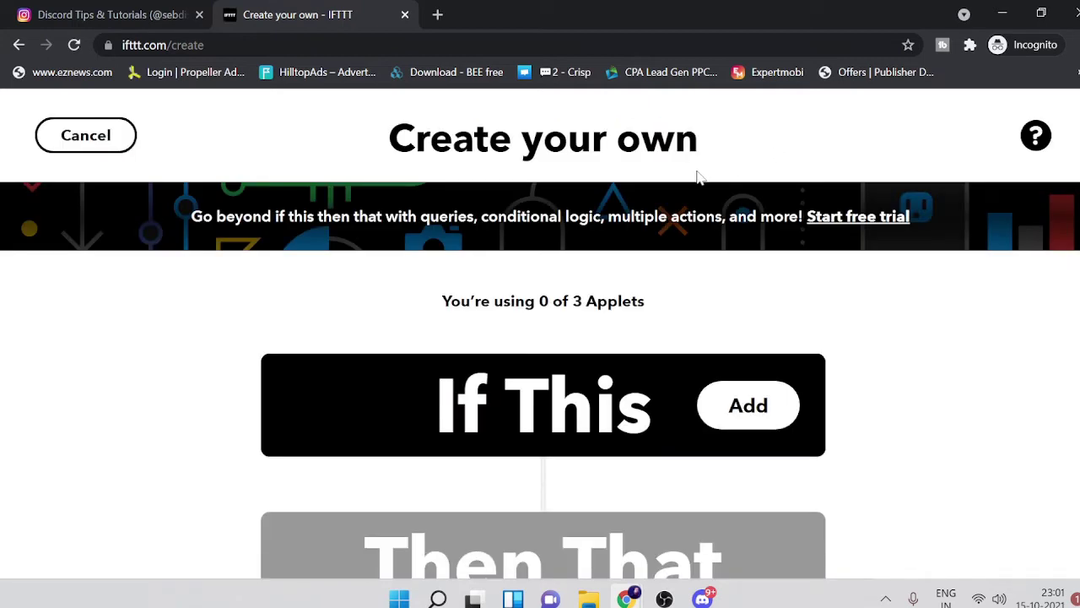
pyautogui.scroll(-1, 494, 319)
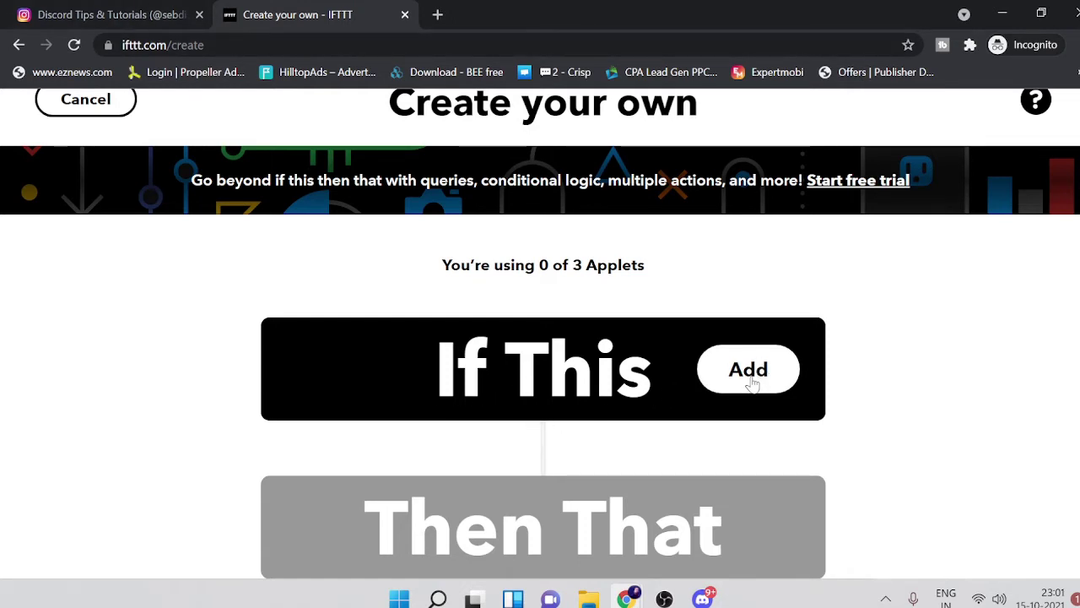
pyautogui.click(752, 383)
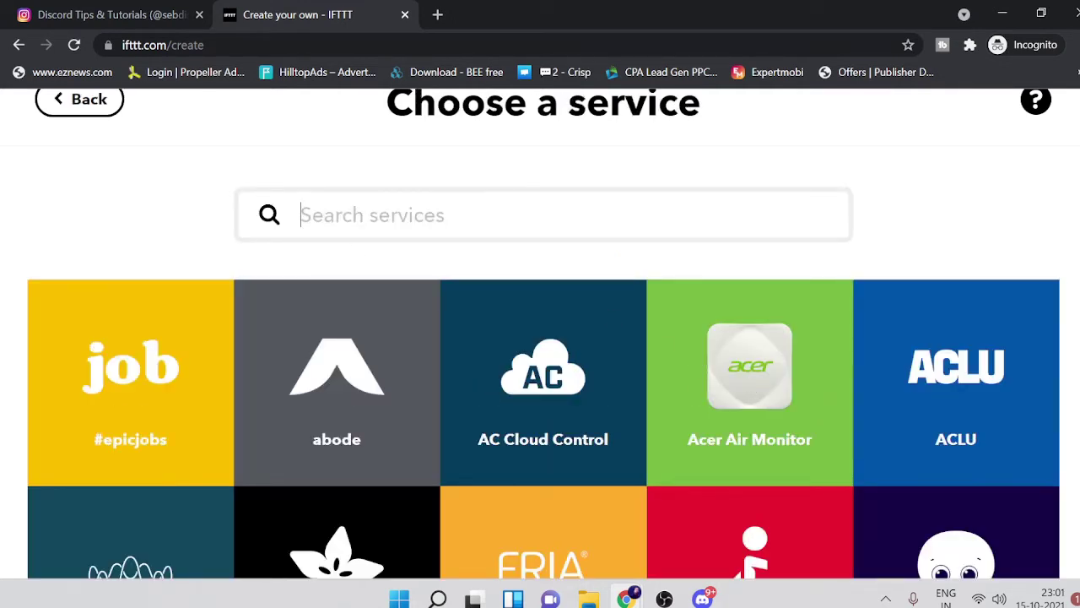
pyautogui.write('ins')
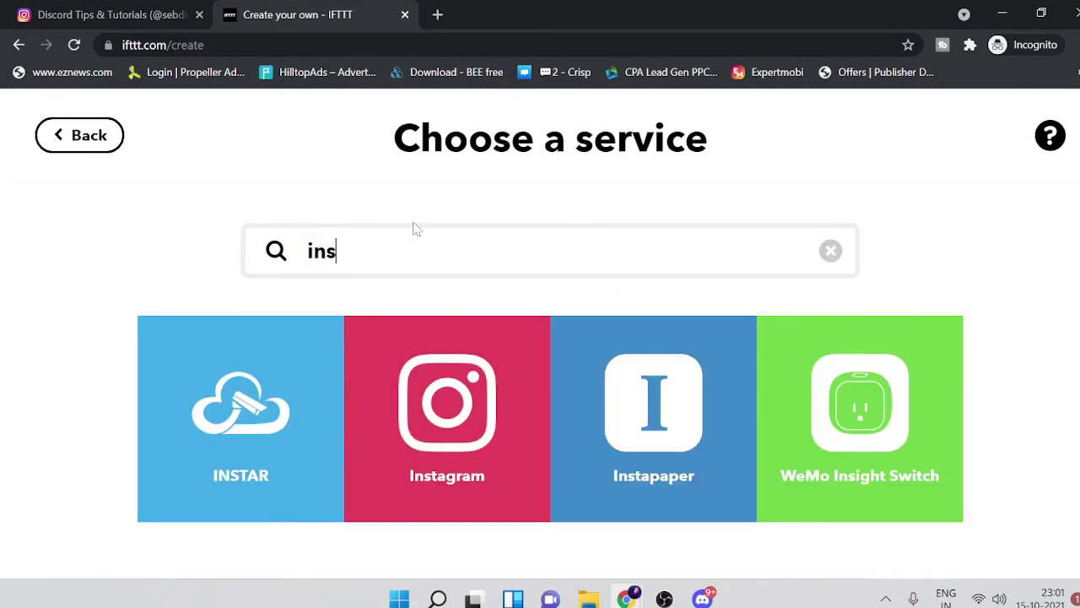
pyautogui.write('ta')
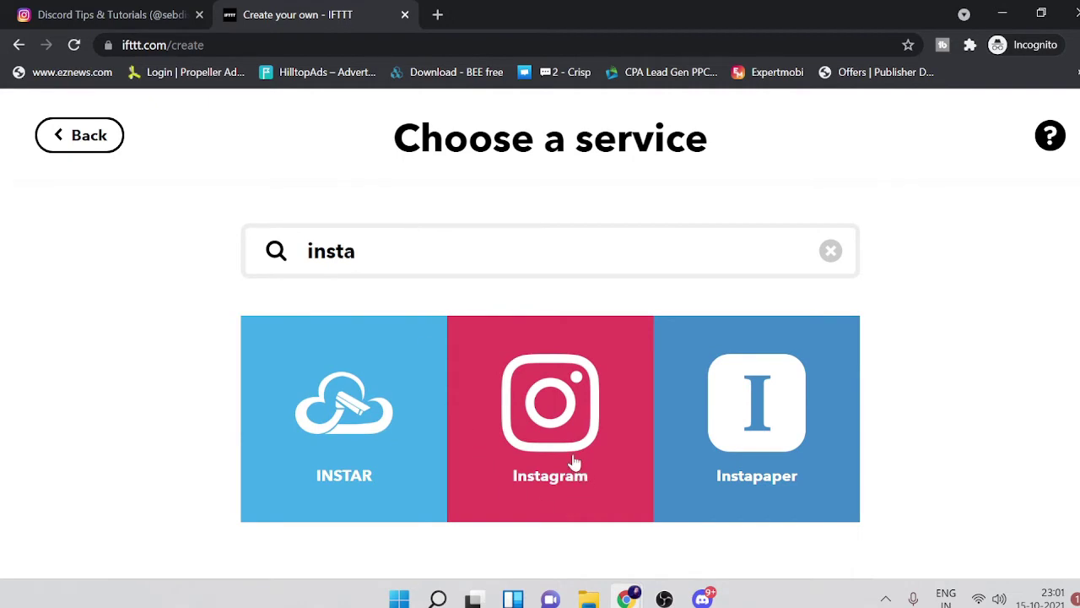
pyautogui.click(532, 445)
pyautogui.scroll(-2, 532, 430)
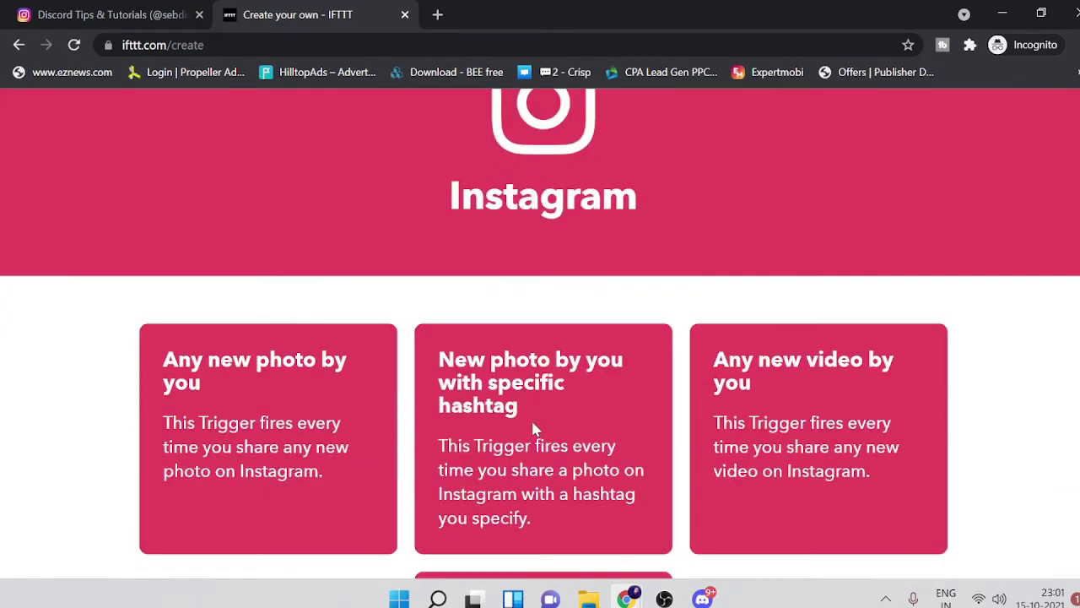
pyautogui.scroll(-1, 531, 434)
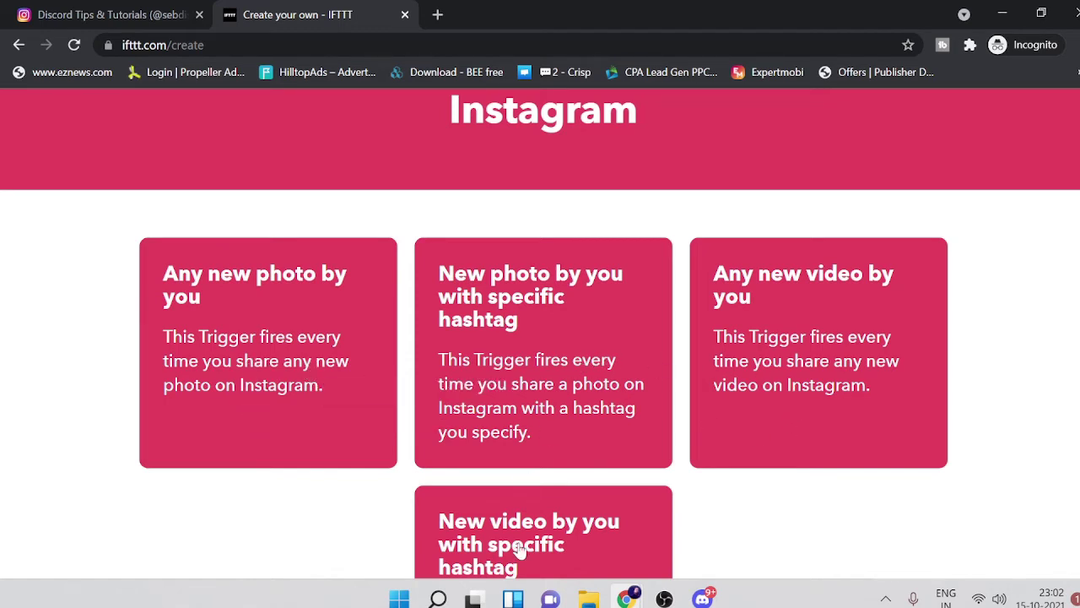
pyautogui.click(269, 355)
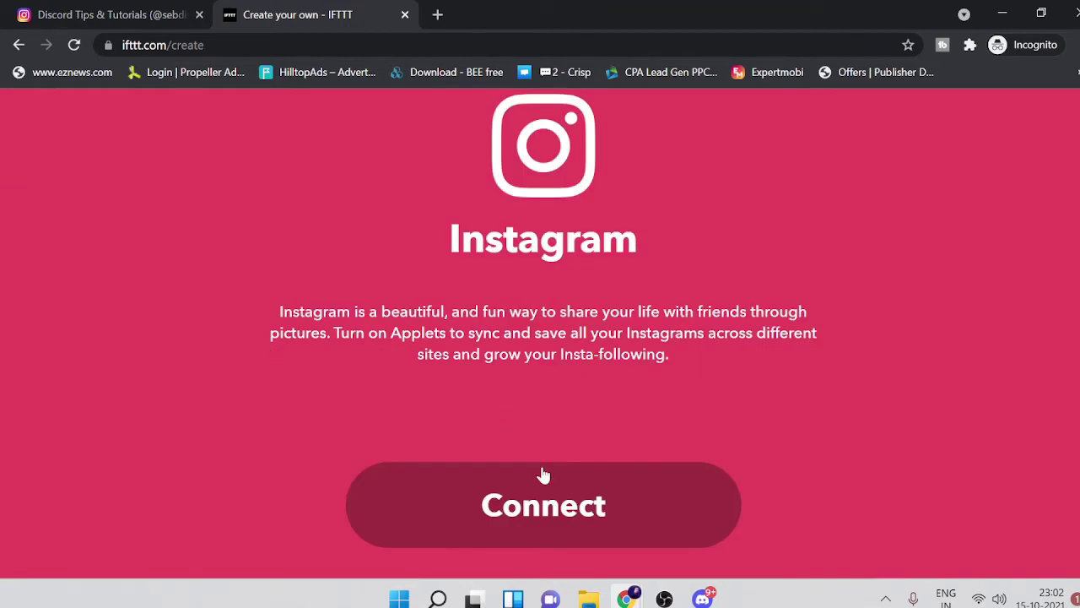
# Connect and allow Instagram, then pick Webhooks (searched 'webhoo') as the Then That service
pyautogui.click(540, 500)
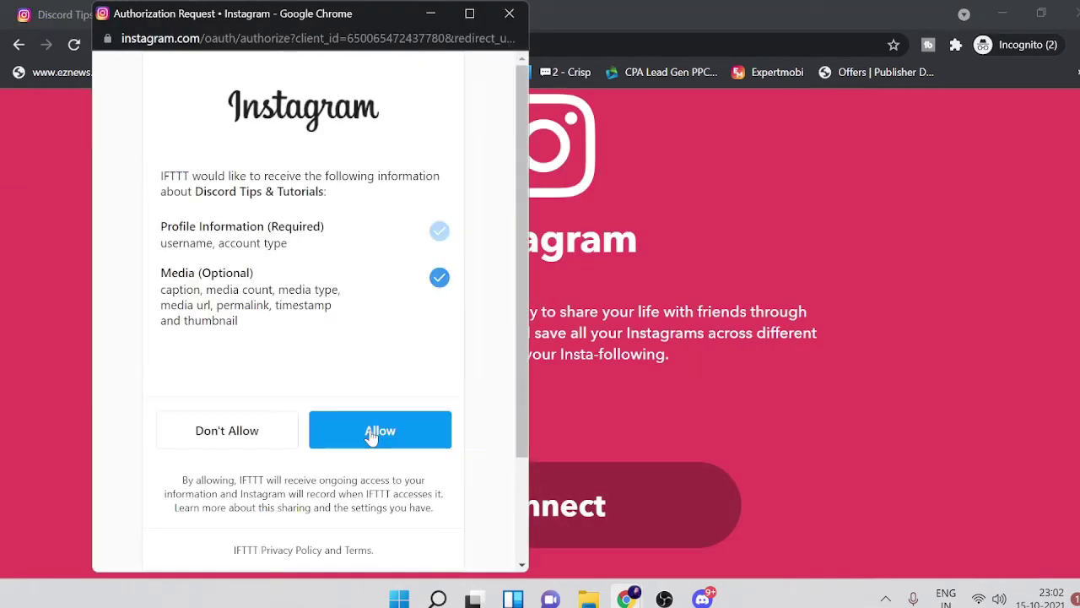
pyautogui.click(370, 434)
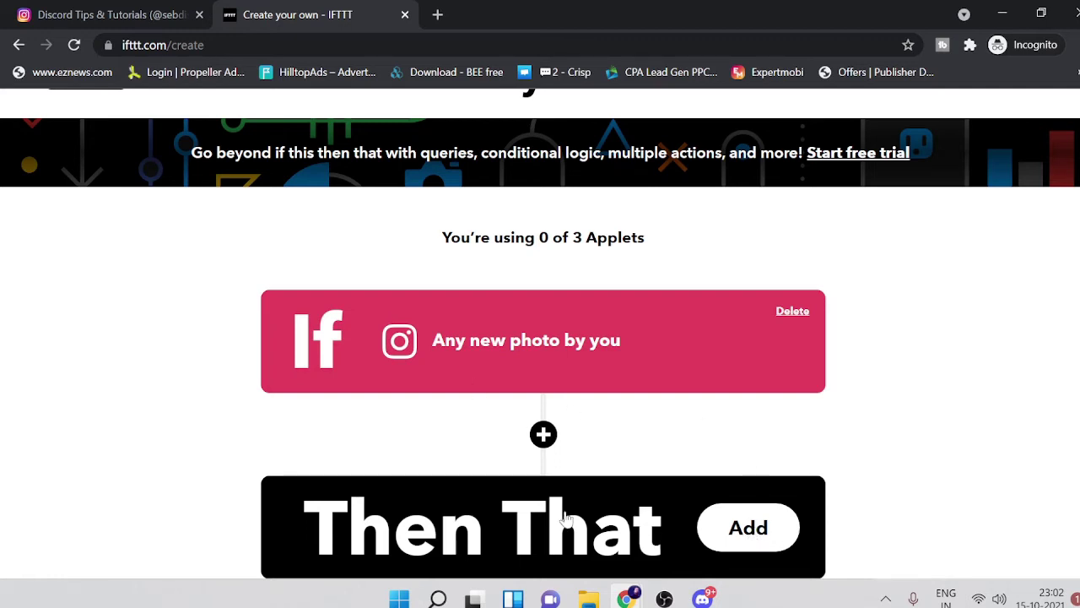
pyautogui.click(747, 524)
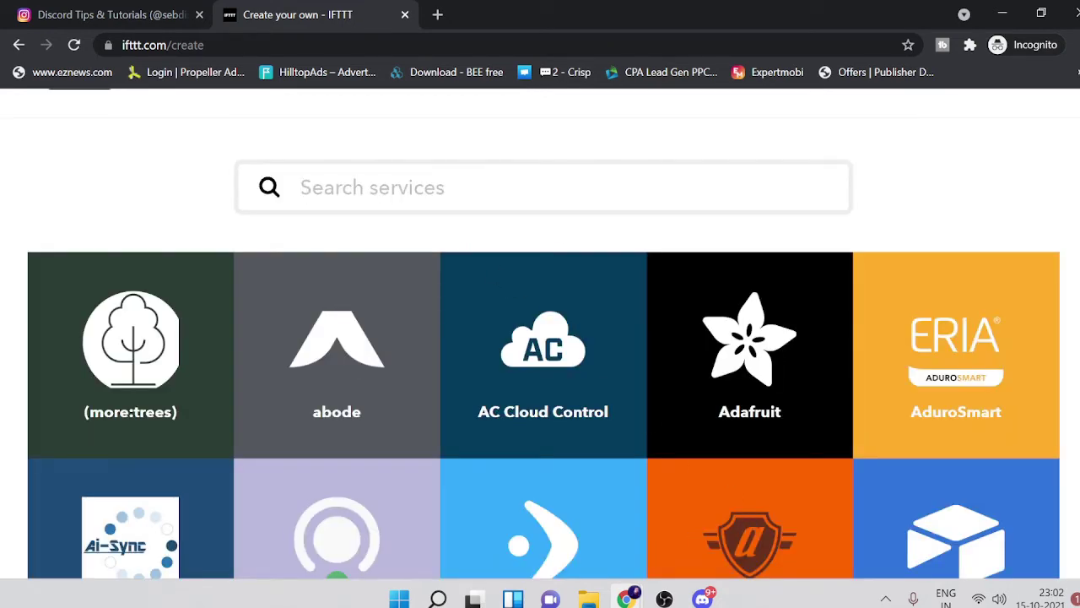
pyautogui.write('webhoo')
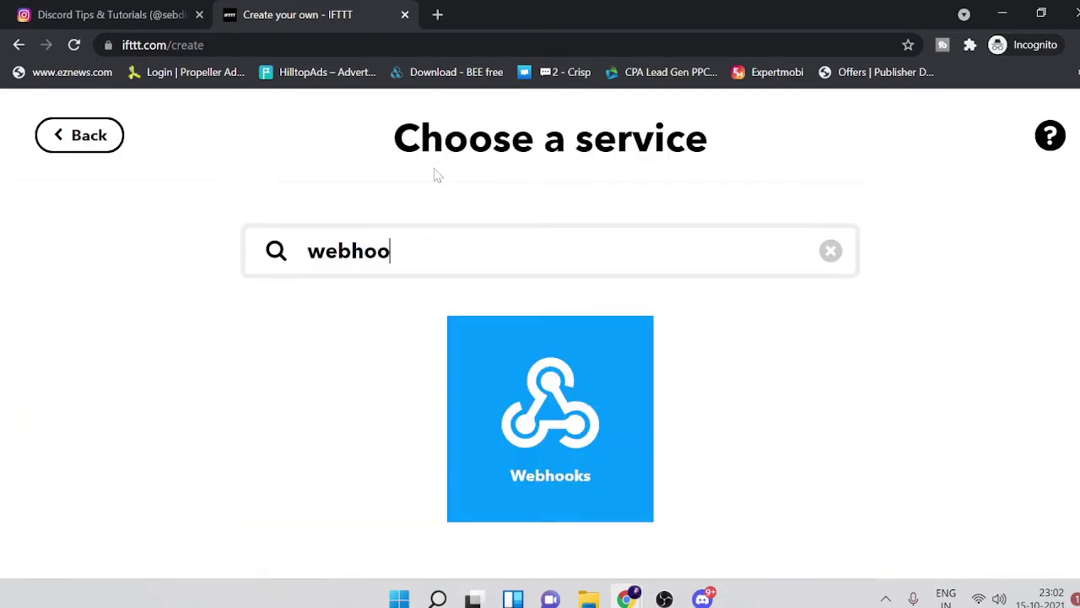
pyautogui.click(588, 452)
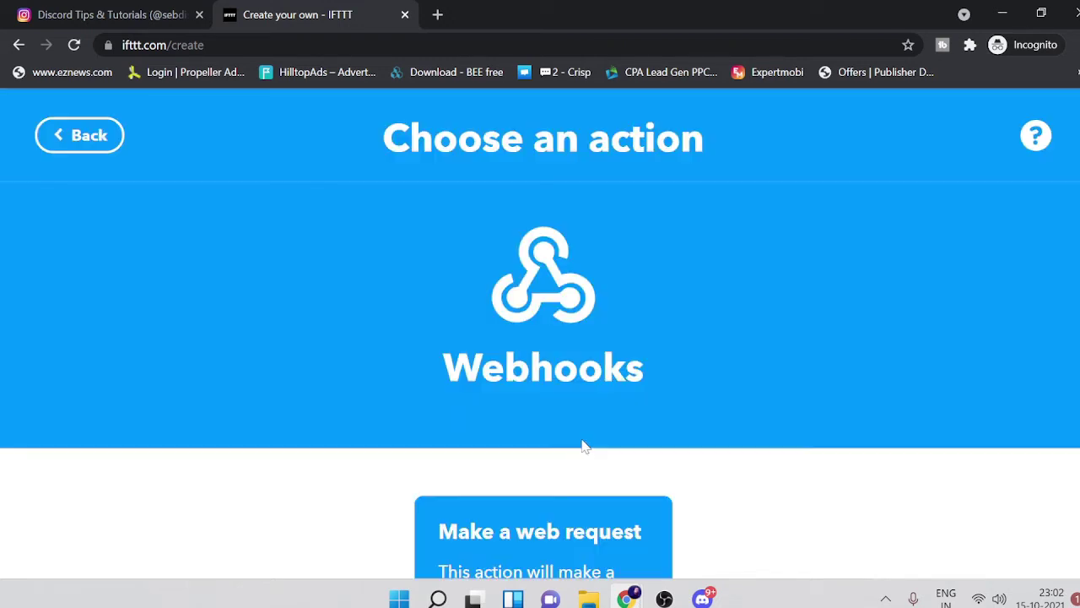
pyautogui.scroll(-2, 513, 400)
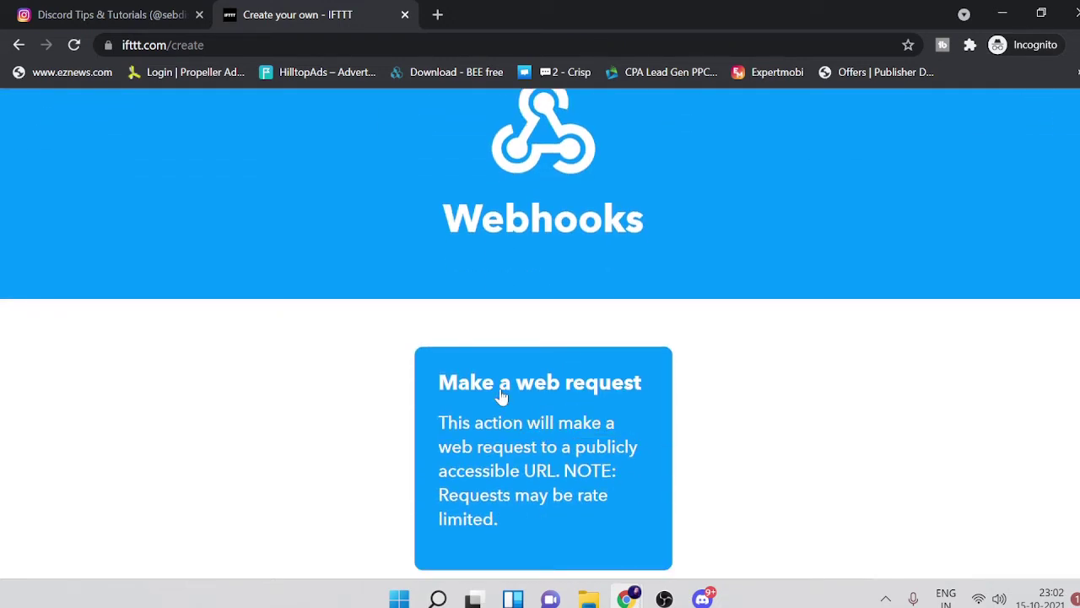
pyautogui.click(702, 599)
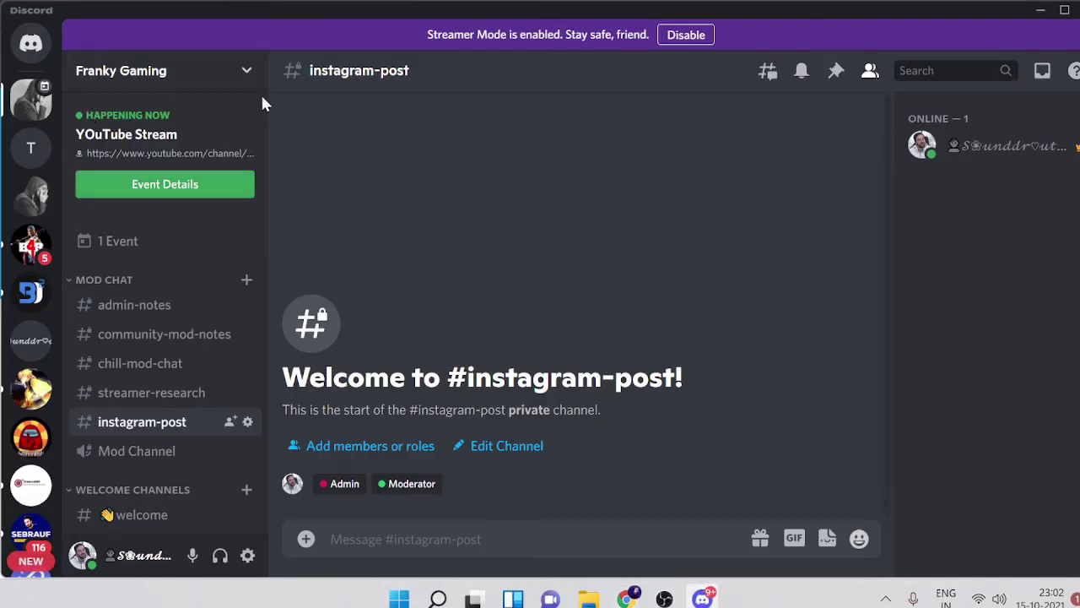
# Open the Webhooks page under the instagram-post channel's Integrations settings
pyautogui.scroll(-2, 125, 316)
pyautogui.scroll(1, 157, 313)
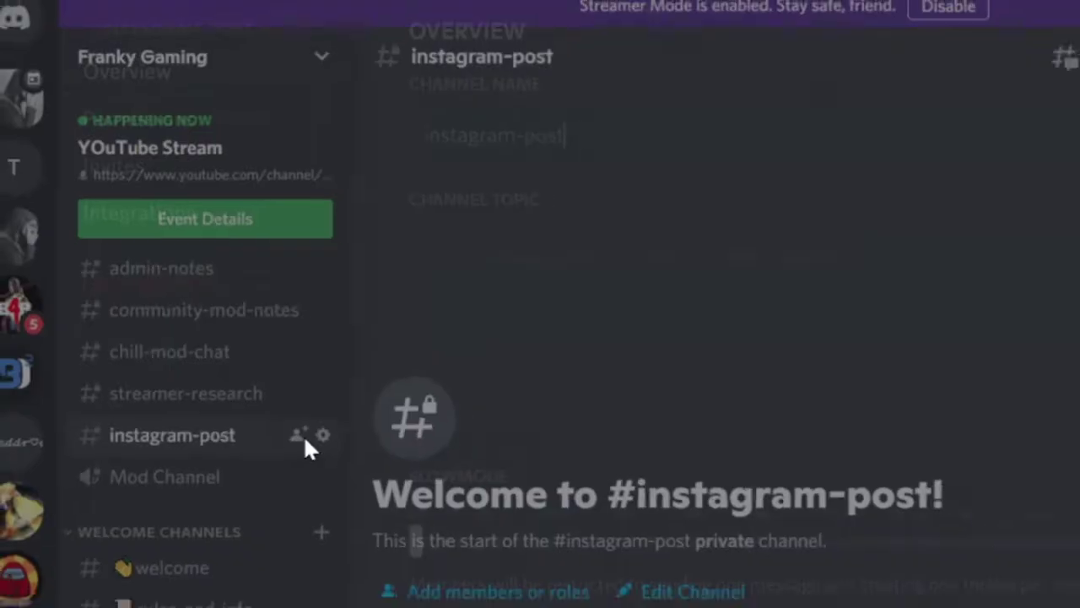
pyautogui.click(376, 552)
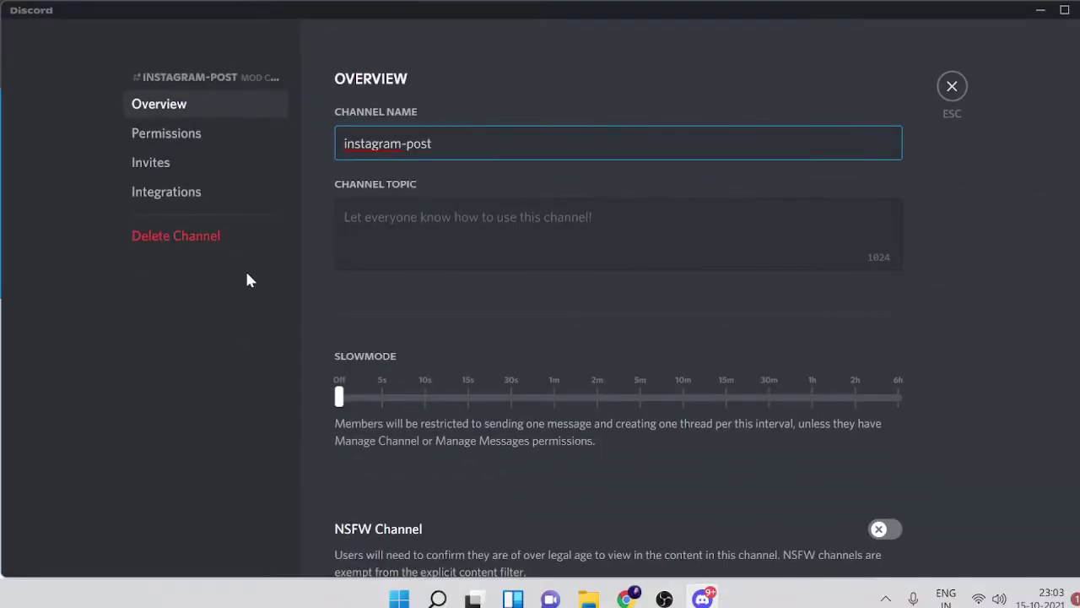
pyautogui.click(164, 193)
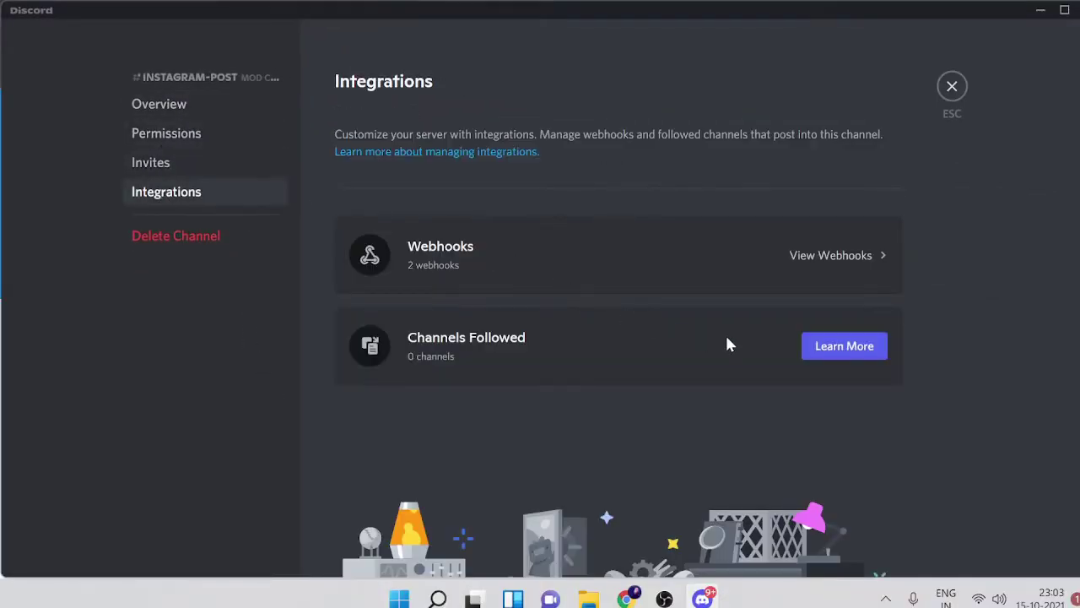
pyautogui.click(817, 268)
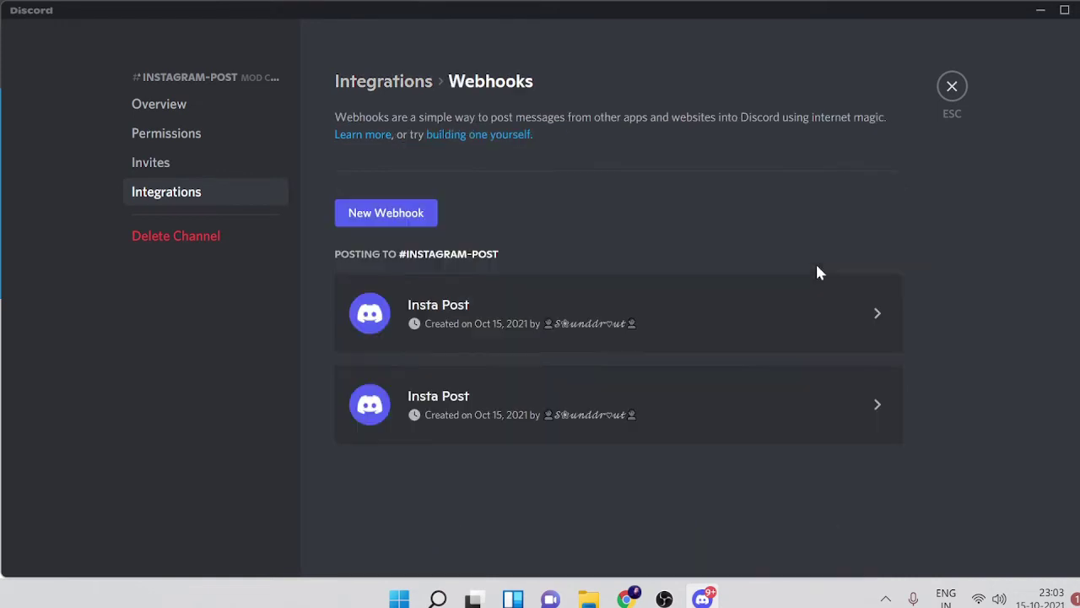
# Create a webhook named 'Instagram Auto Post', copy its URL and save it
pyautogui.click(397, 214)
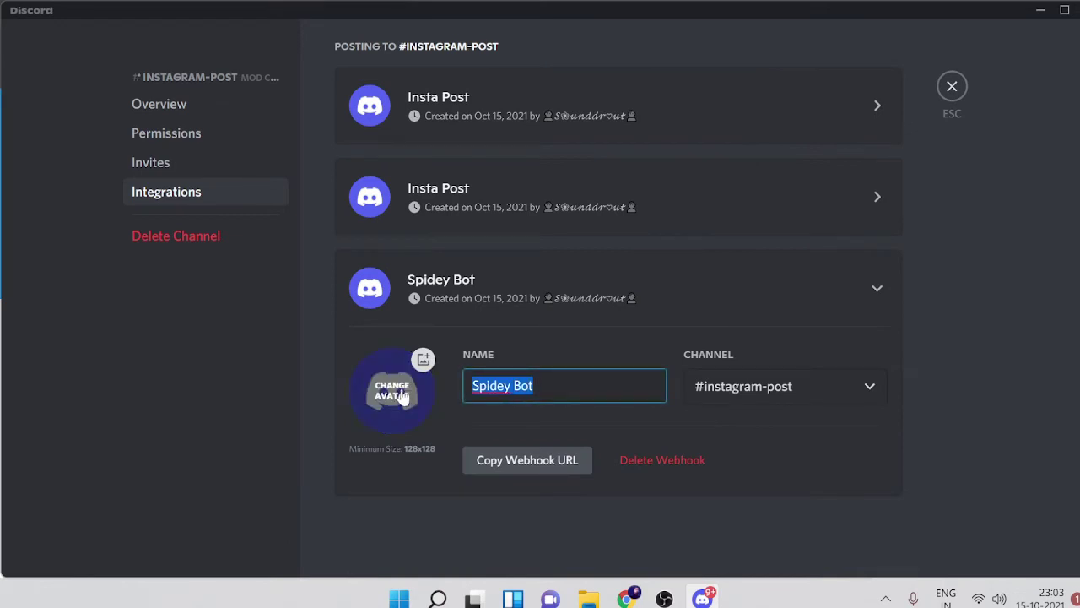
pyautogui.press('BackSpace')
pyautogui.write('Instagram ')
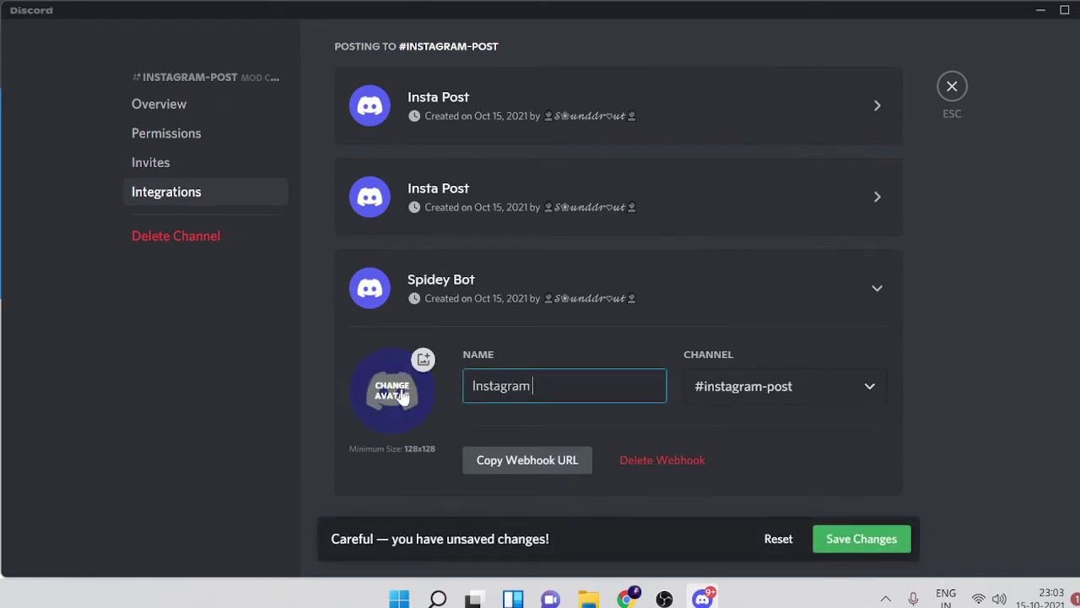
pyautogui.write('Auto Pos')
pyautogui.write('t')
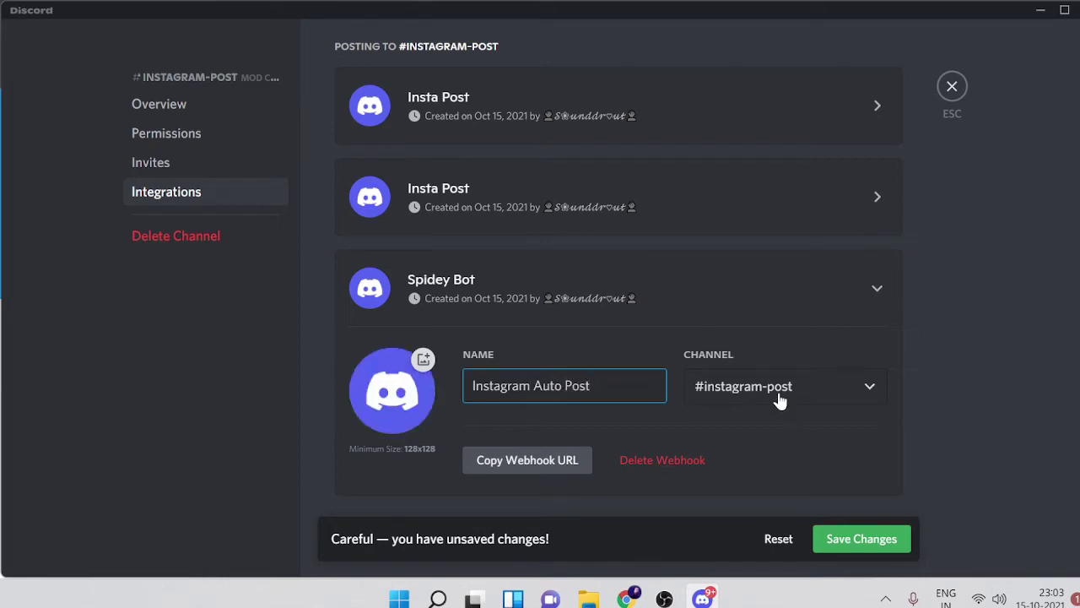
pyautogui.click(541, 471)
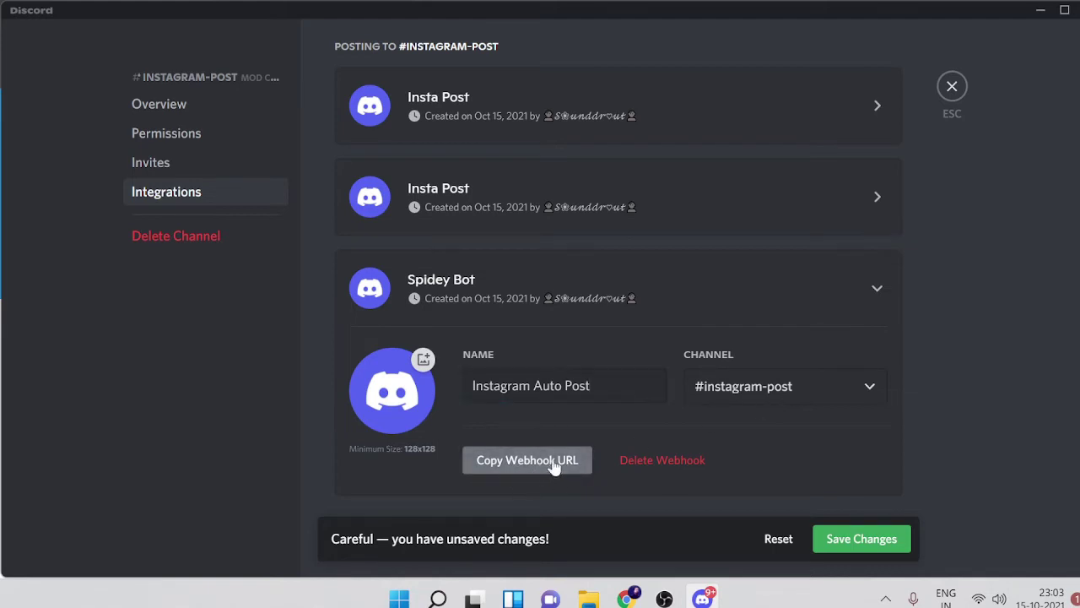
pyautogui.click(855, 541)
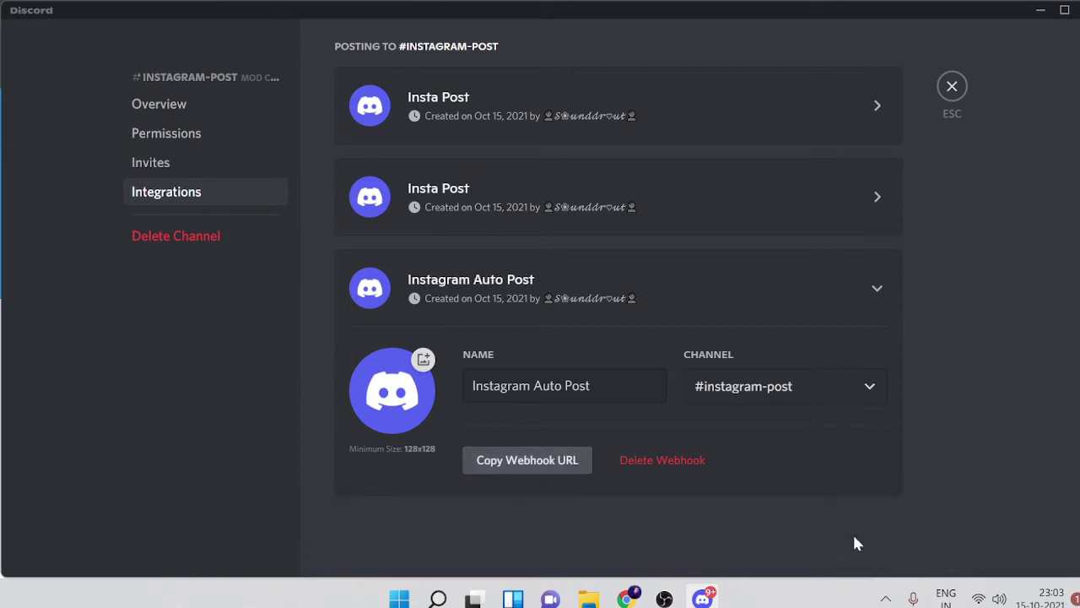
# Choose the Make a web request action, connect Webhooks, and paste the Discord webhook URL
pyautogui.click(698, 489)
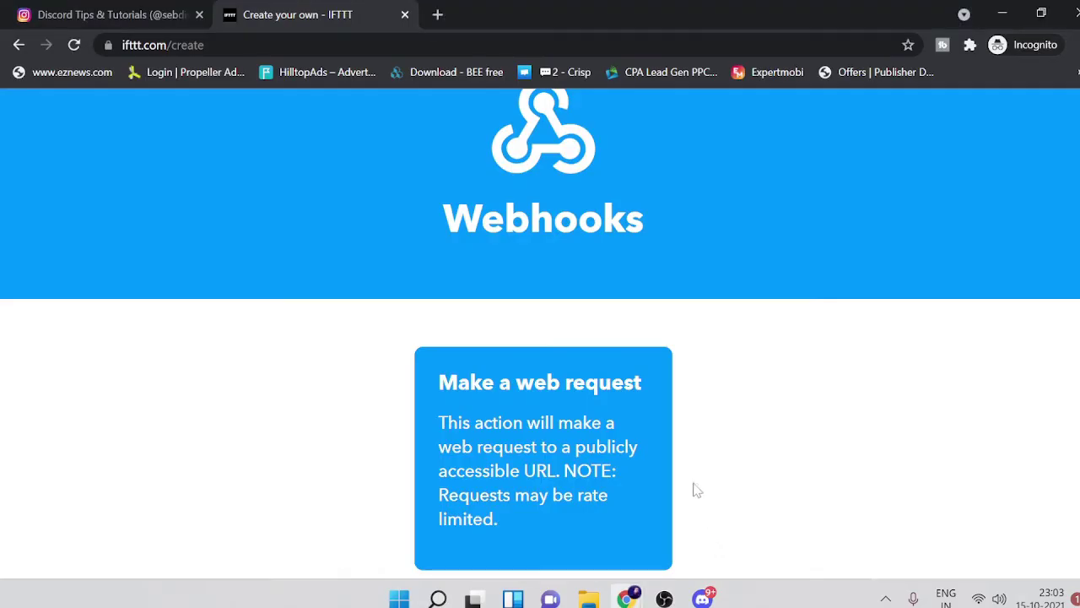
pyautogui.click(540, 441)
pyautogui.click(513, 512)
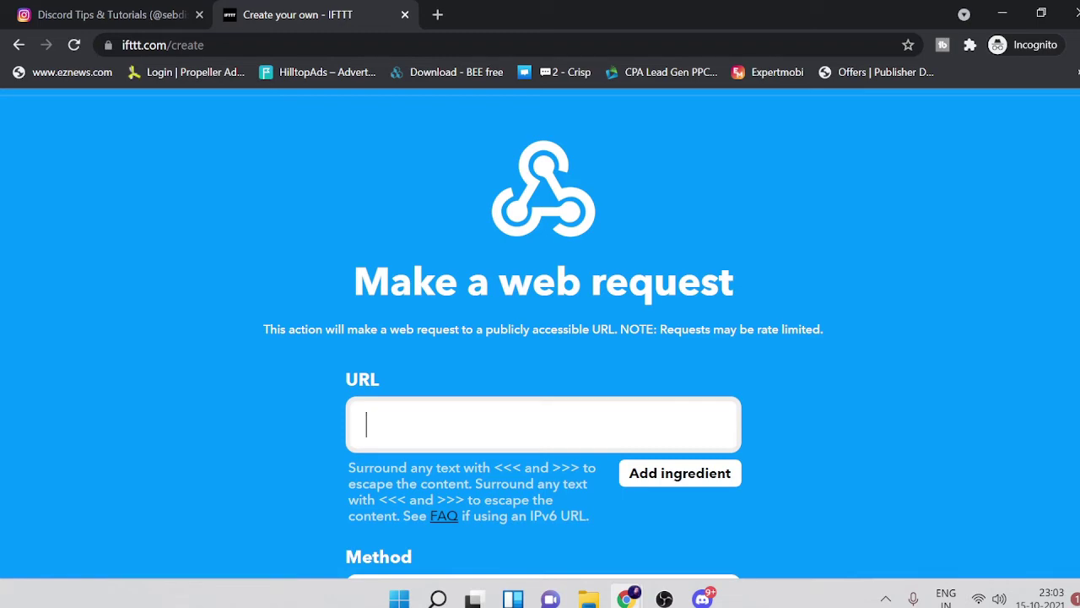
pyautogui.hotkey('ctrl', 'v')
pyautogui.scroll(-4, 500, 395)
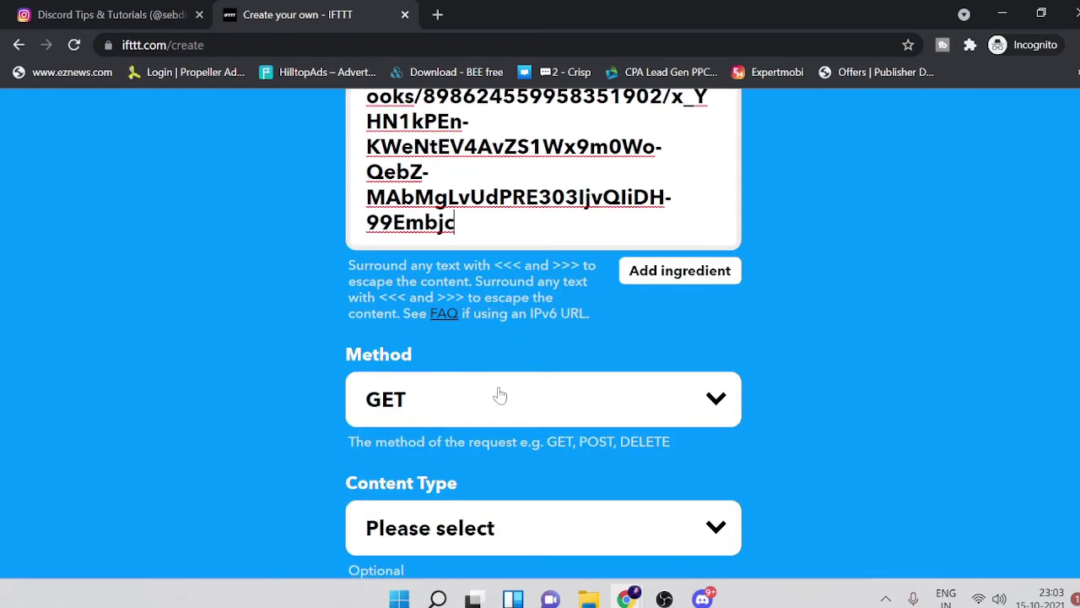
# Set the method to POST and content type to application/json, then create the action
pyautogui.click(426, 415)
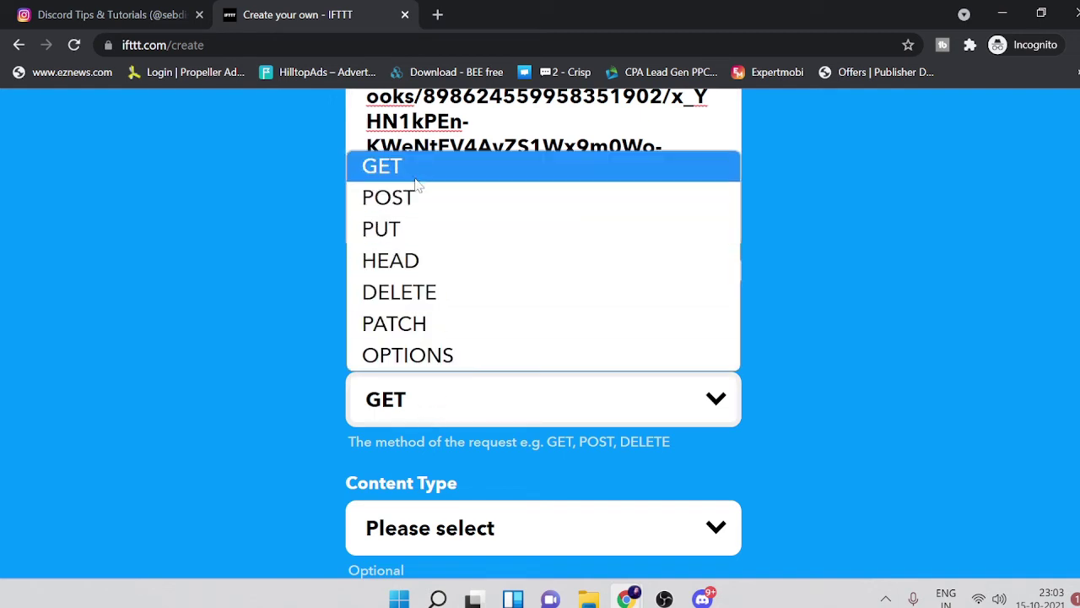
pyautogui.click(390, 199)
pyautogui.scroll(-2, 485, 374)
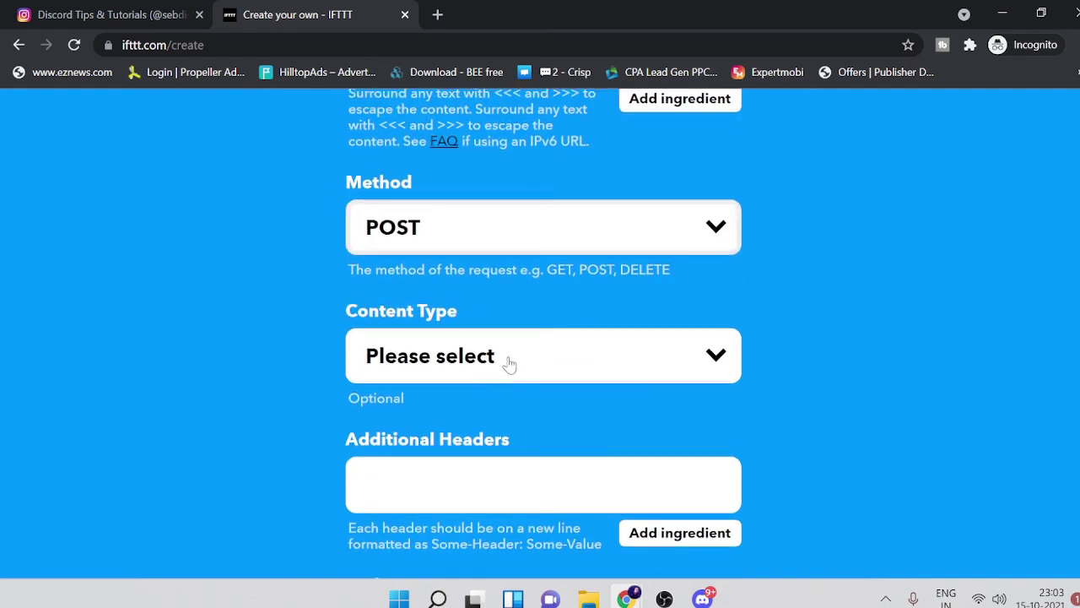
pyautogui.click(509, 364)
pyautogui.click(459, 439)
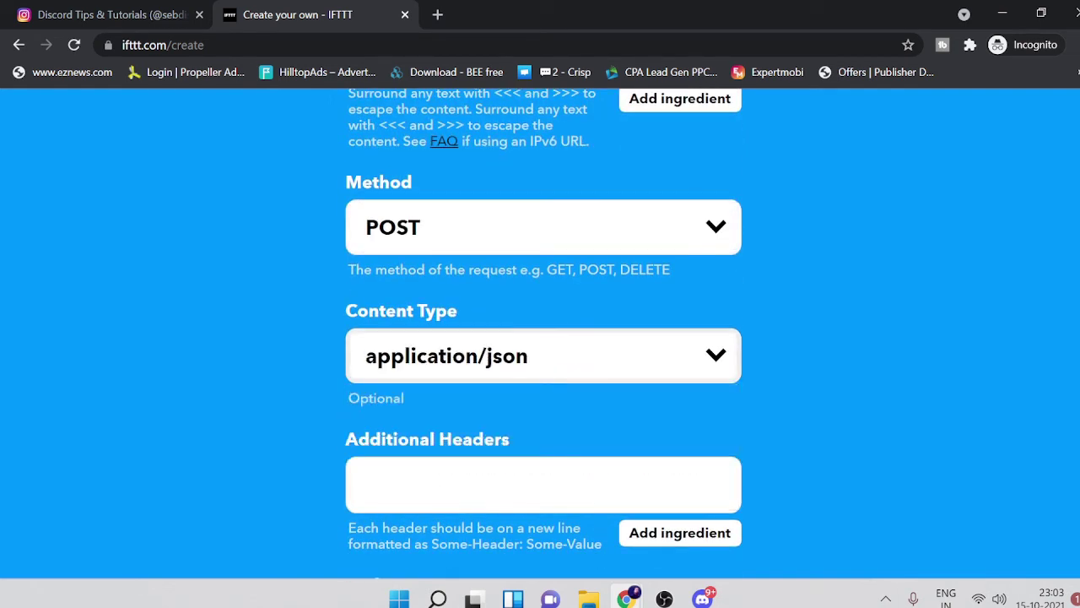
pyautogui.scroll(-2, 523, 392)
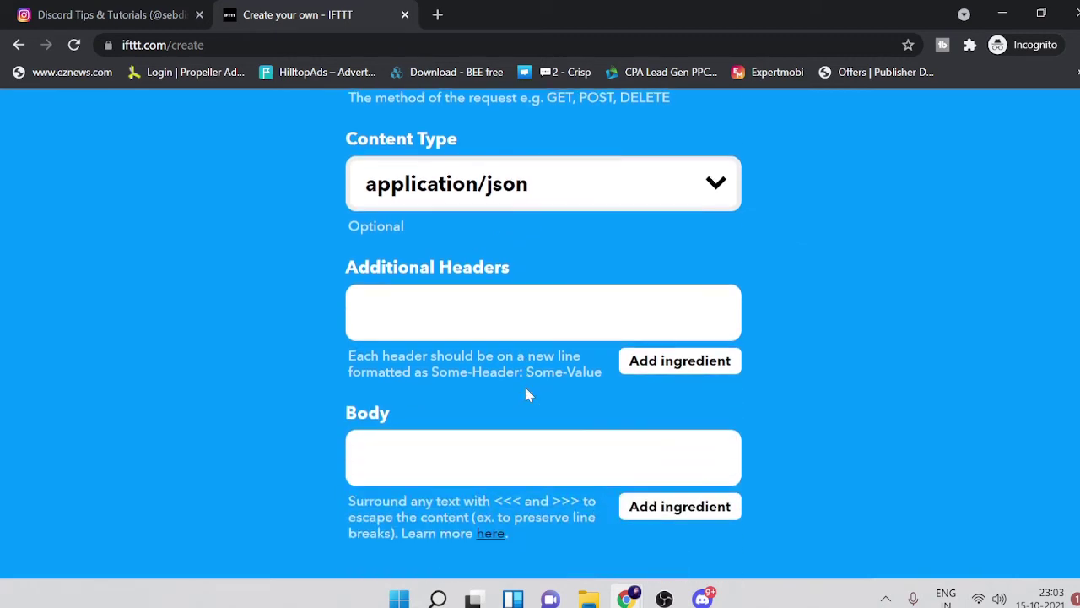
pyautogui.press('Tab')
pyautogui.press('Tab')
pyautogui.press('Tab')
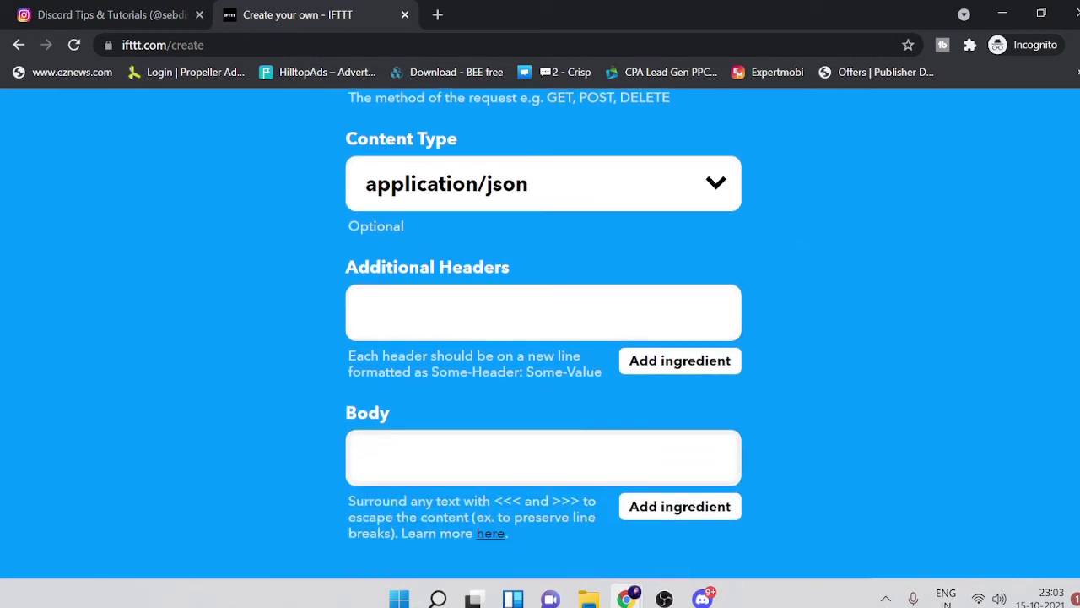
pyautogui.scroll(-1, 540, 338)
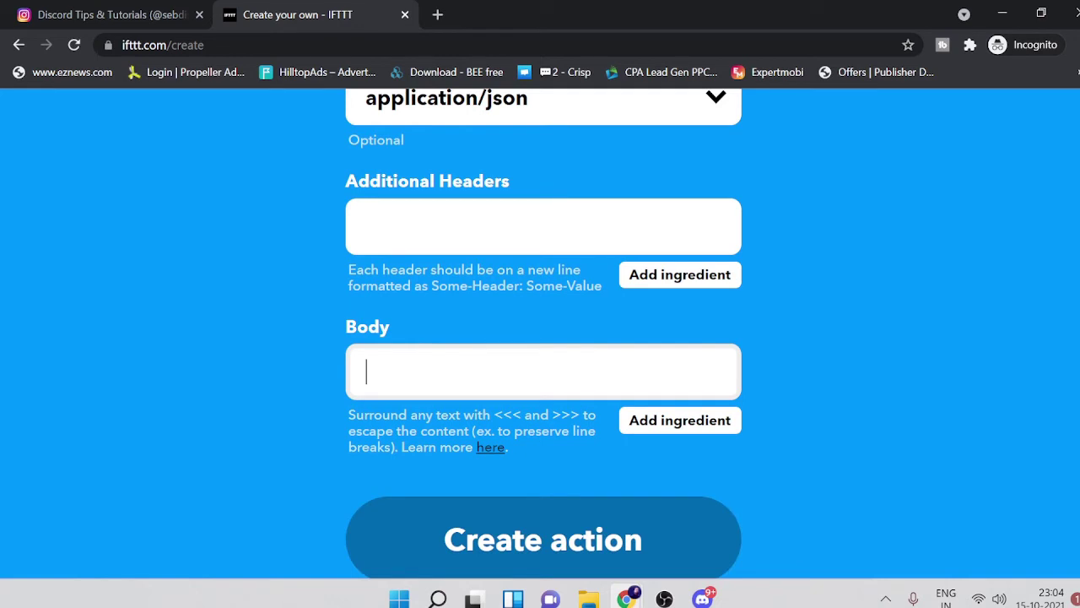
pyautogui.scroll(-1, 488, 468)
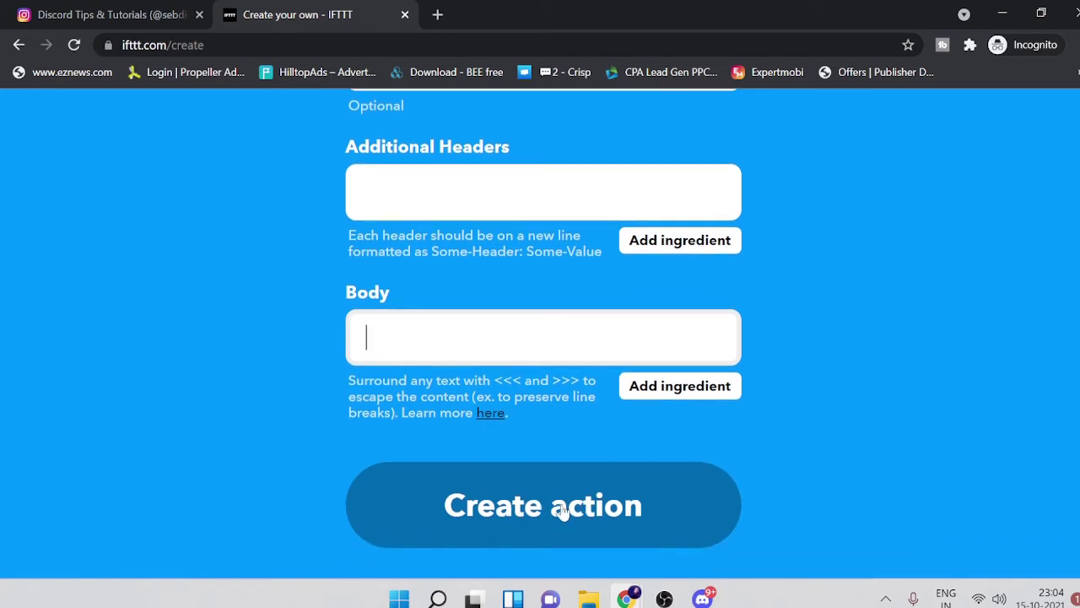
pyautogui.click(557, 508)
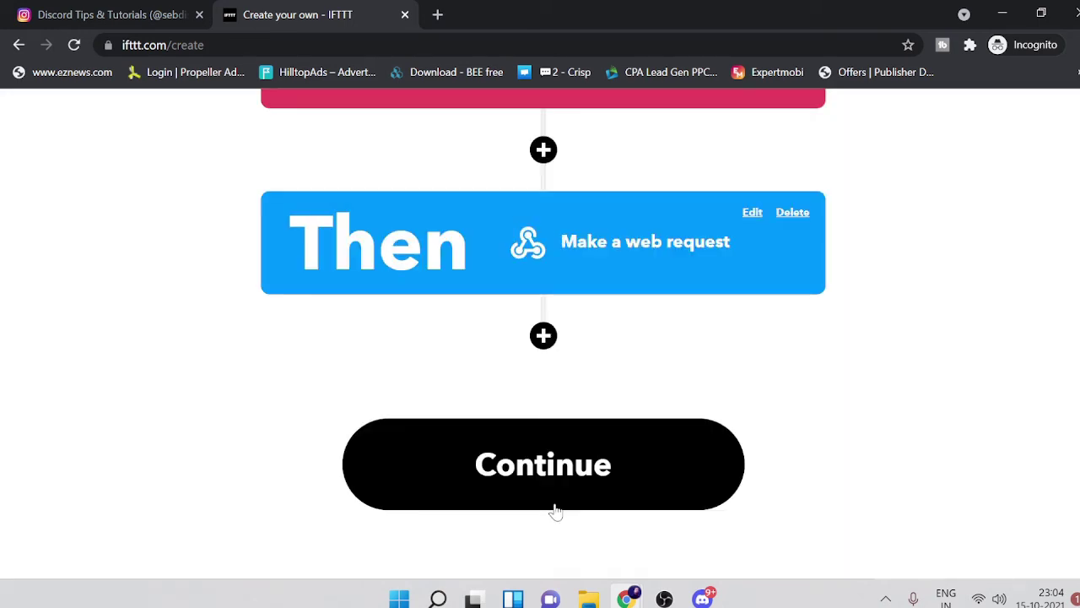
# Continue to the review, turn on 'Receive notifications when this Applet runs', and finish the applet
pyautogui.scroll(1, 553, 507)
pyautogui.scroll(1, 552, 506)
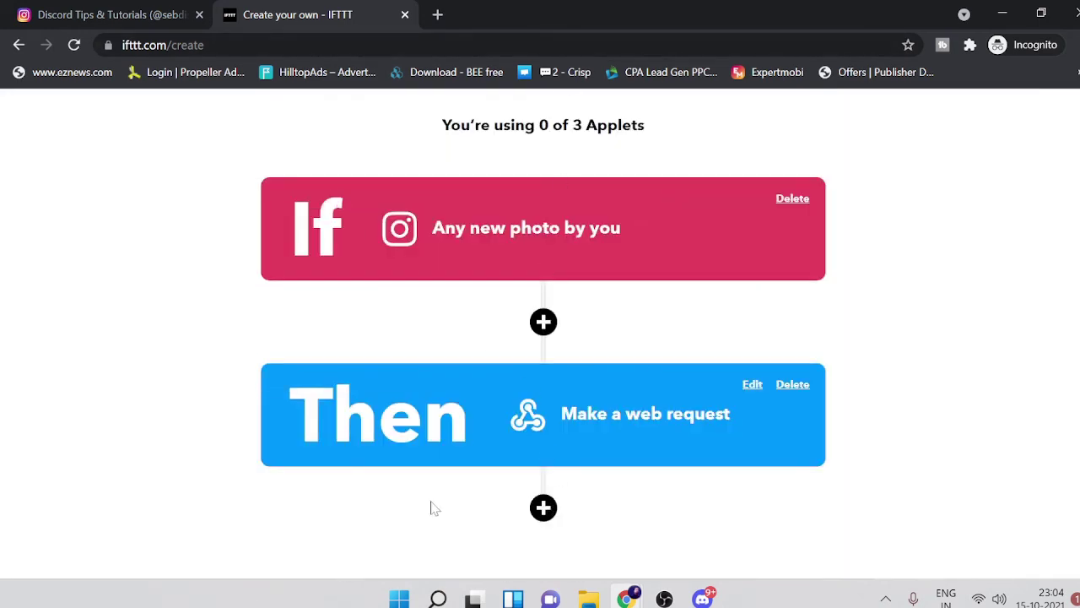
pyautogui.scroll(-2, 430, 439)
pyautogui.click(565, 471)
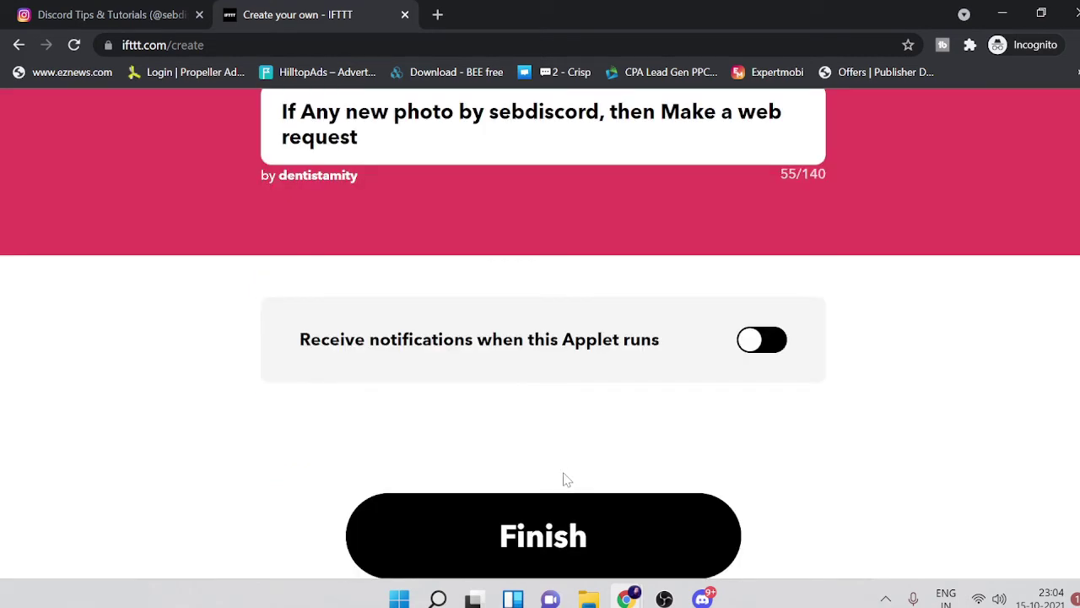
pyautogui.scroll(1, 550, 402)
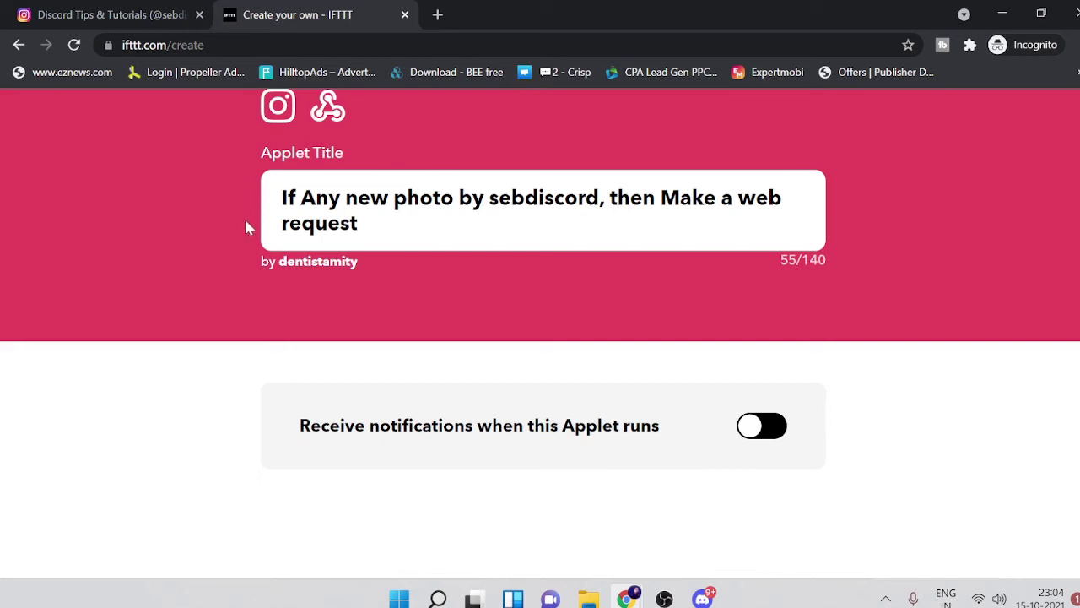
pyautogui.scroll(-1, 380, 457)
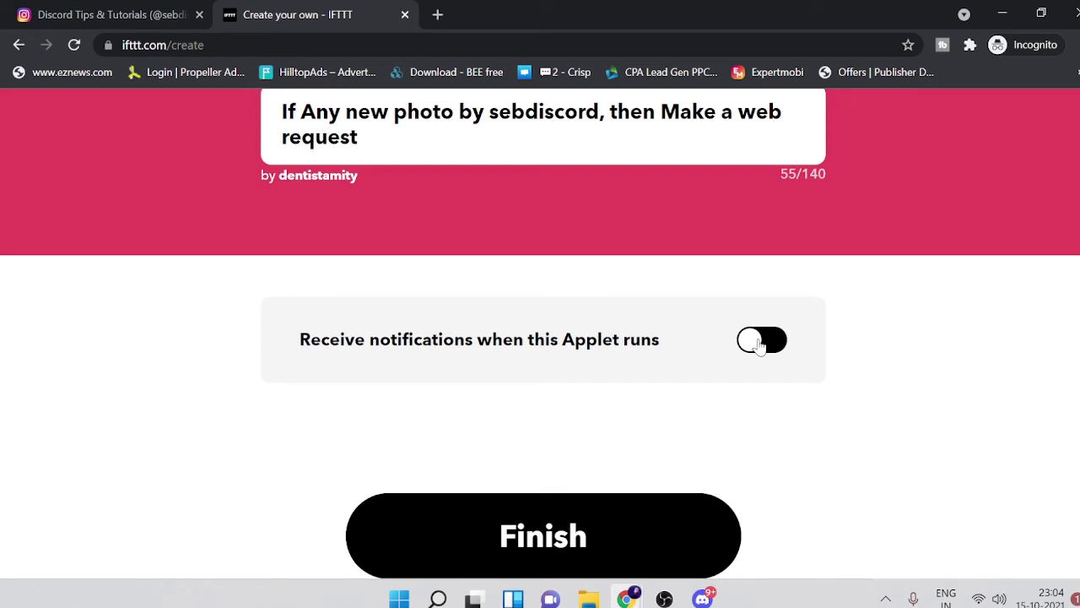
pyautogui.click(760, 344)
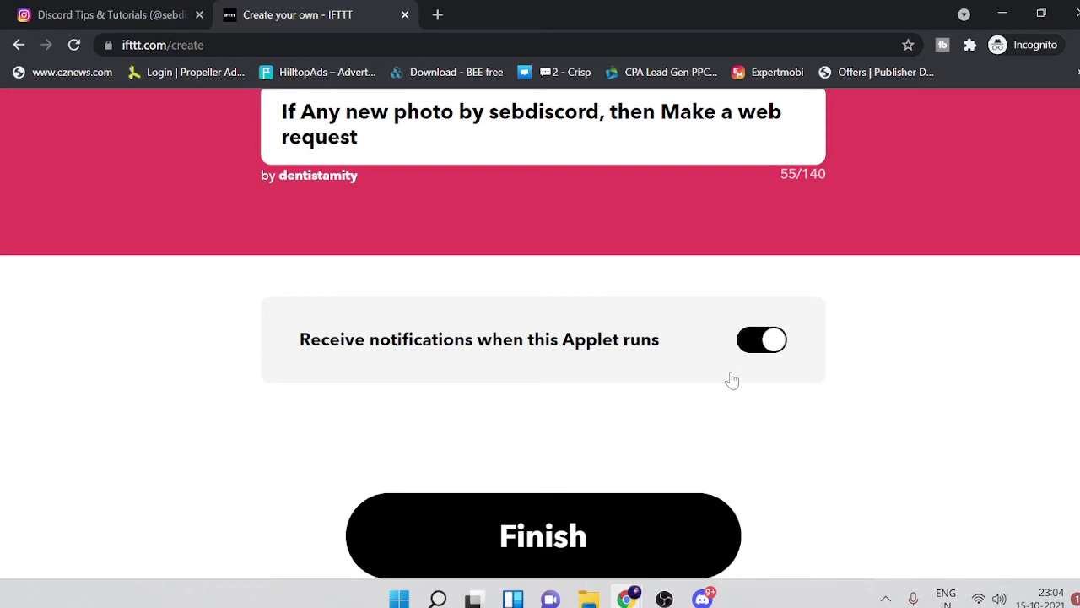
pyautogui.click(540, 524)
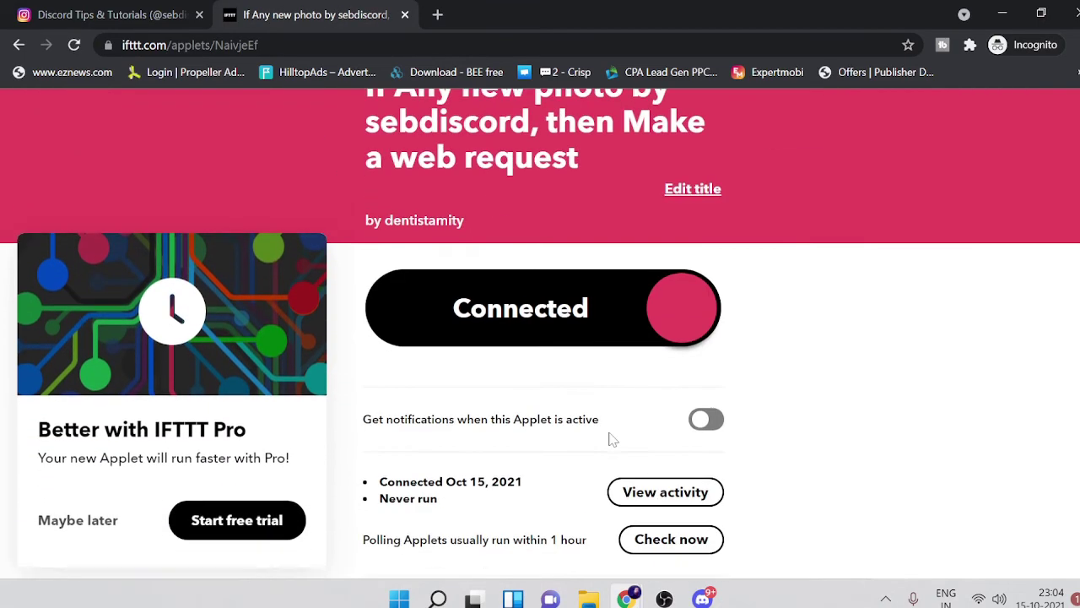
pyautogui.scroll(3, 473, 397)
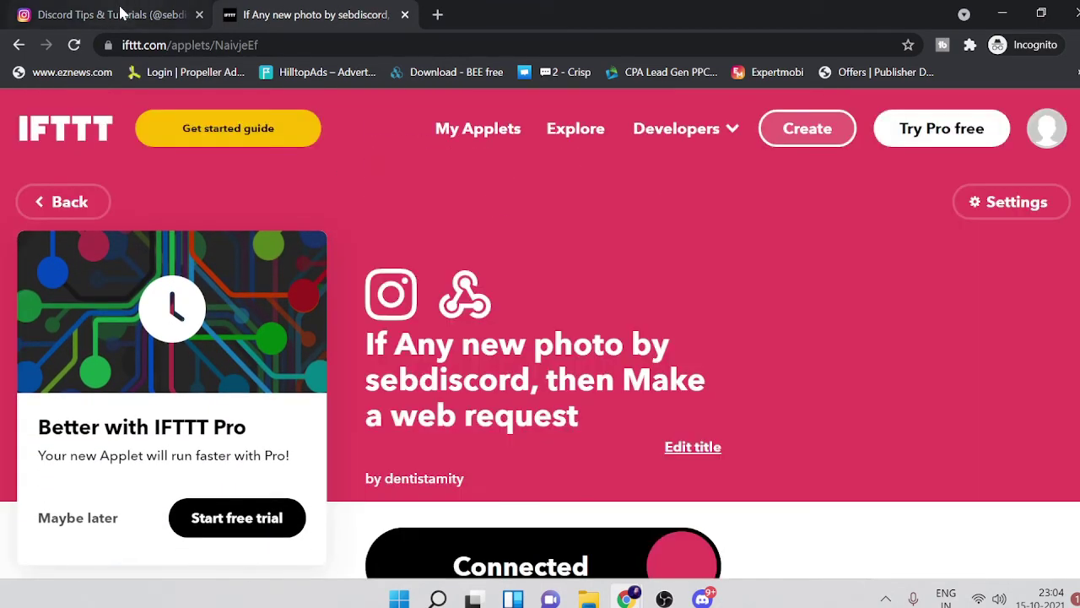
# Reload the sebdiscord Instagram profile and check that the new photo post appears
pyautogui.click(120, 12)
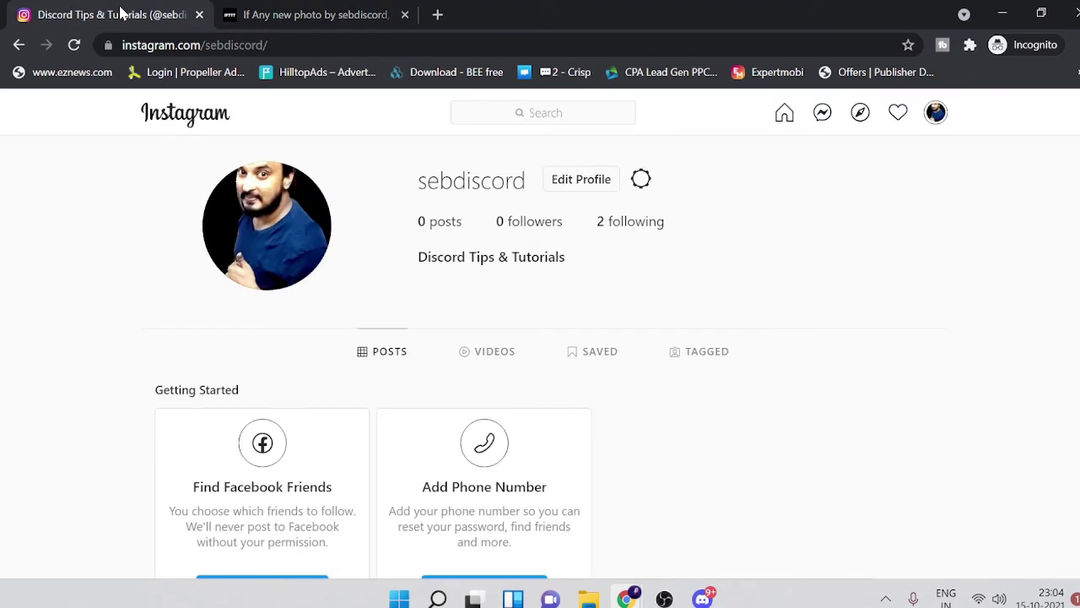
pyautogui.click(287, 9)
pyautogui.click(75, 43)
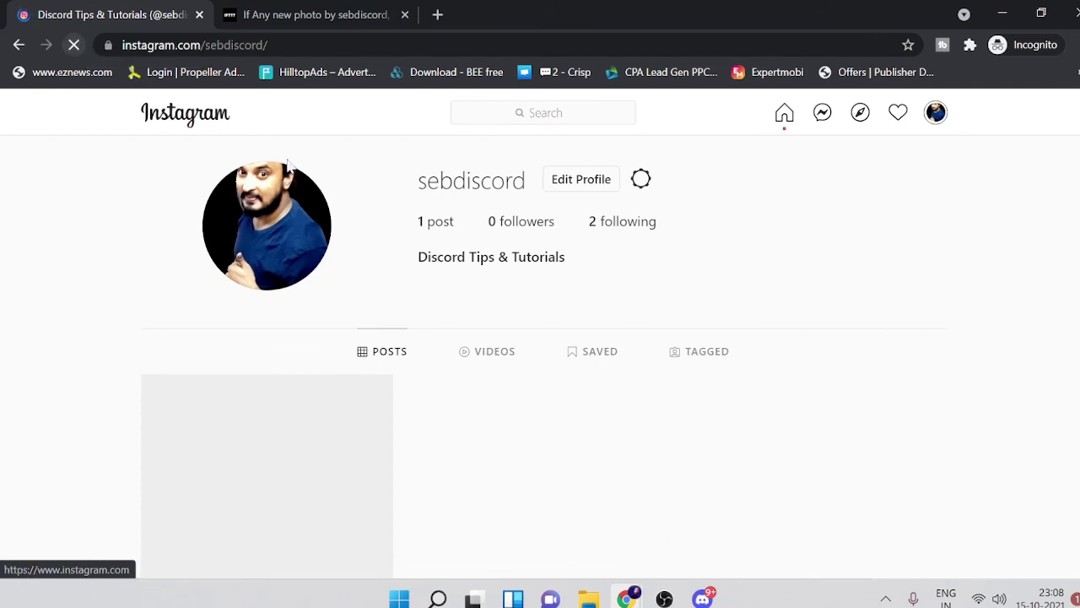
pyautogui.scroll(-1, 265, 456)
pyautogui.scroll(-1, 265, 455)
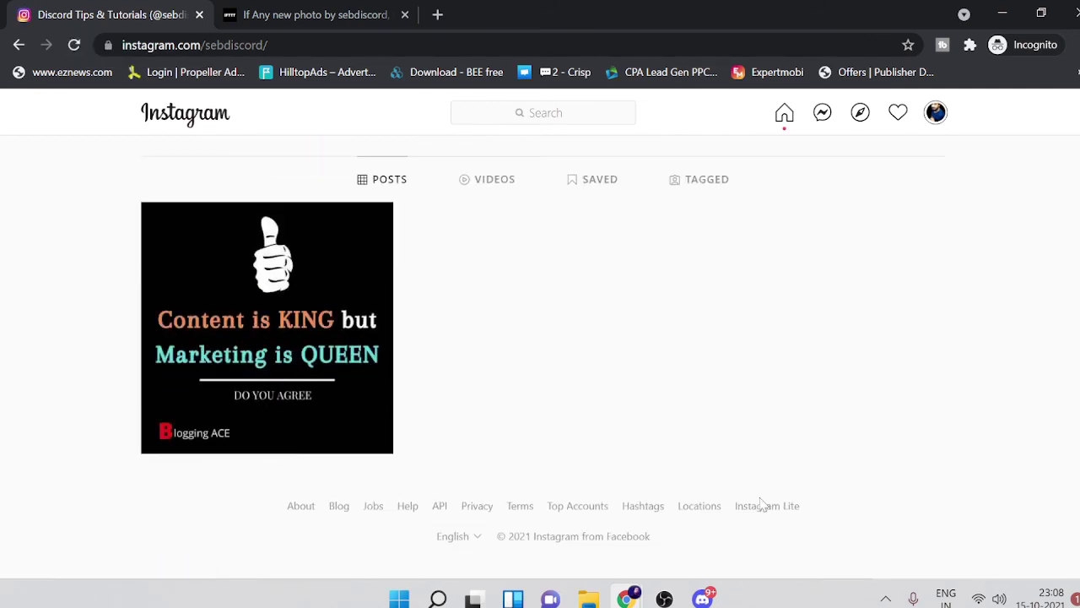
pyautogui.click(703, 598)
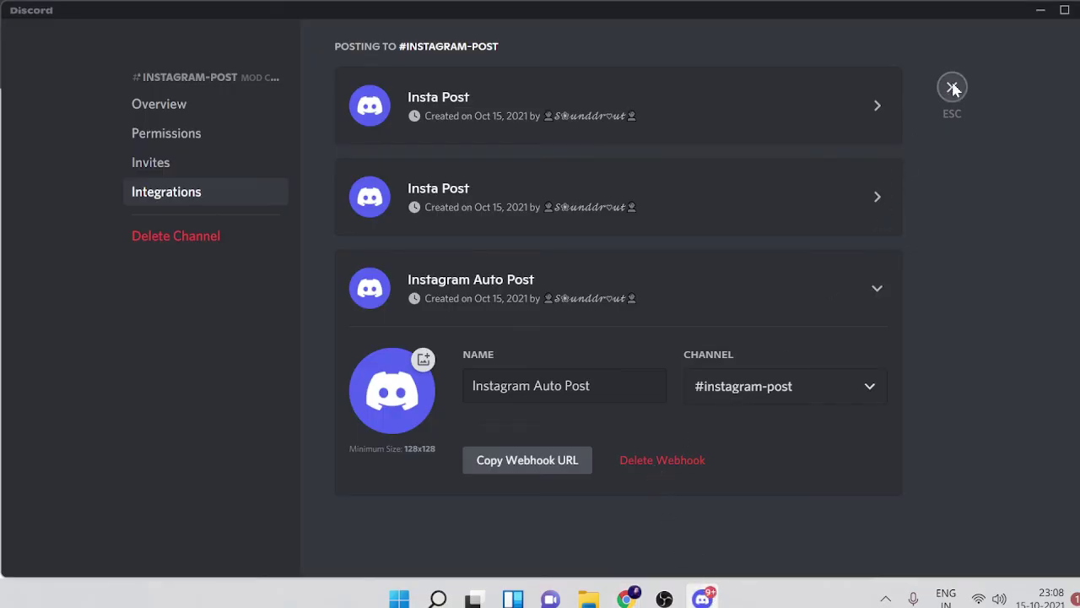
# Close the channel settings and reopen instagram-post by way of streamer-research
pyautogui.click(953, 87)
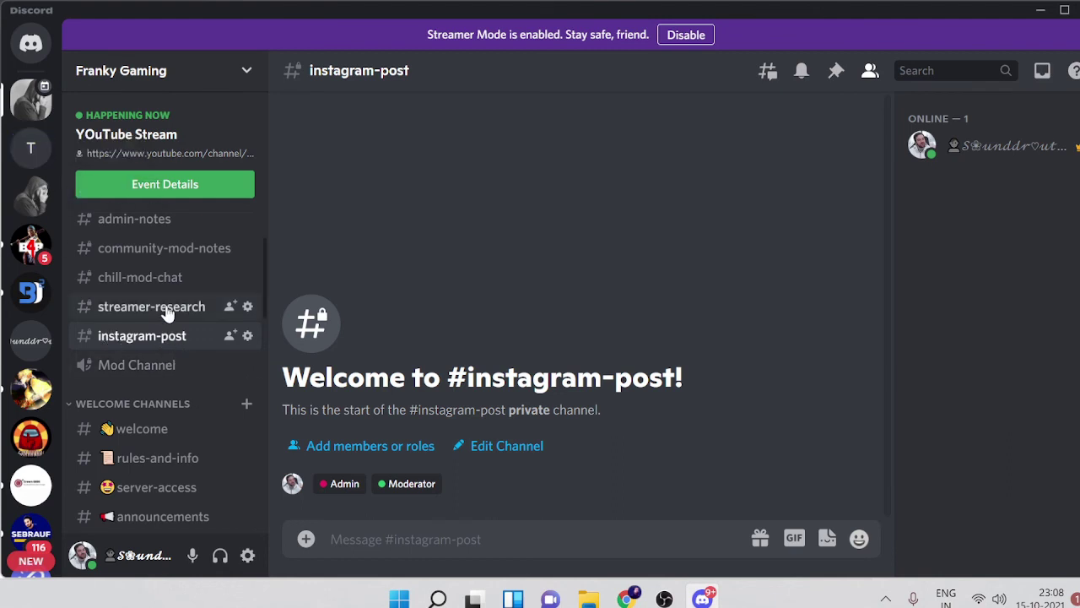
pyautogui.scroll(1, 161, 335)
pyautogui.click(159, 350)
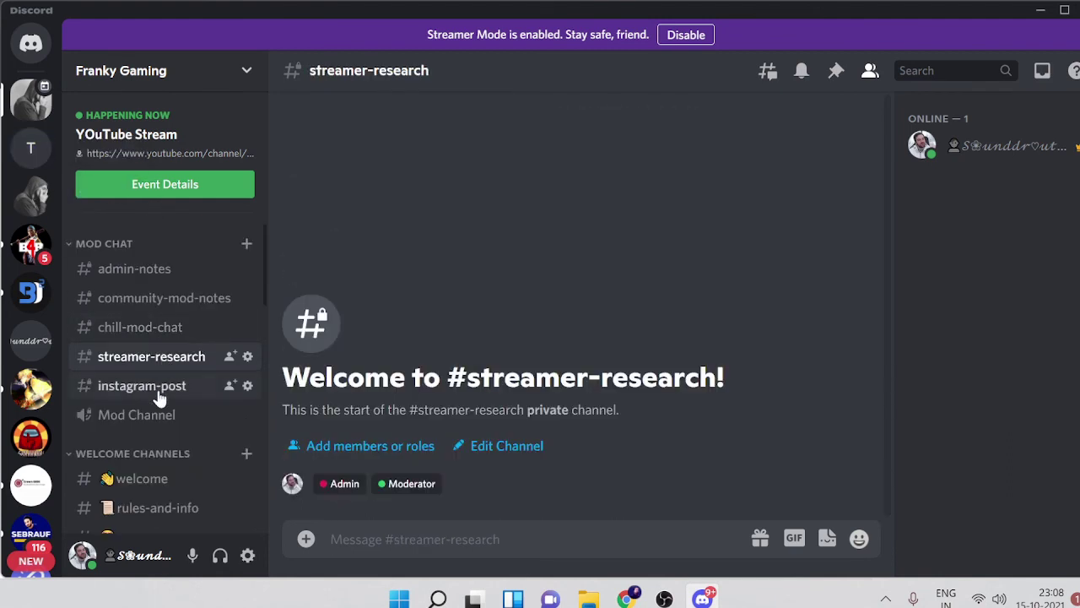
pyautogui.click(160, 388)
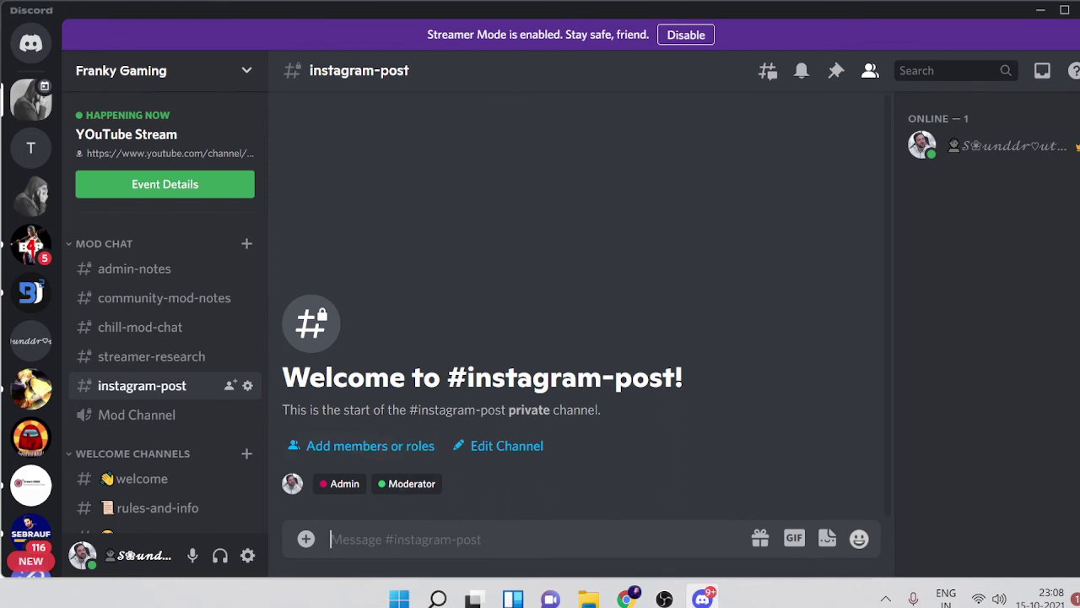